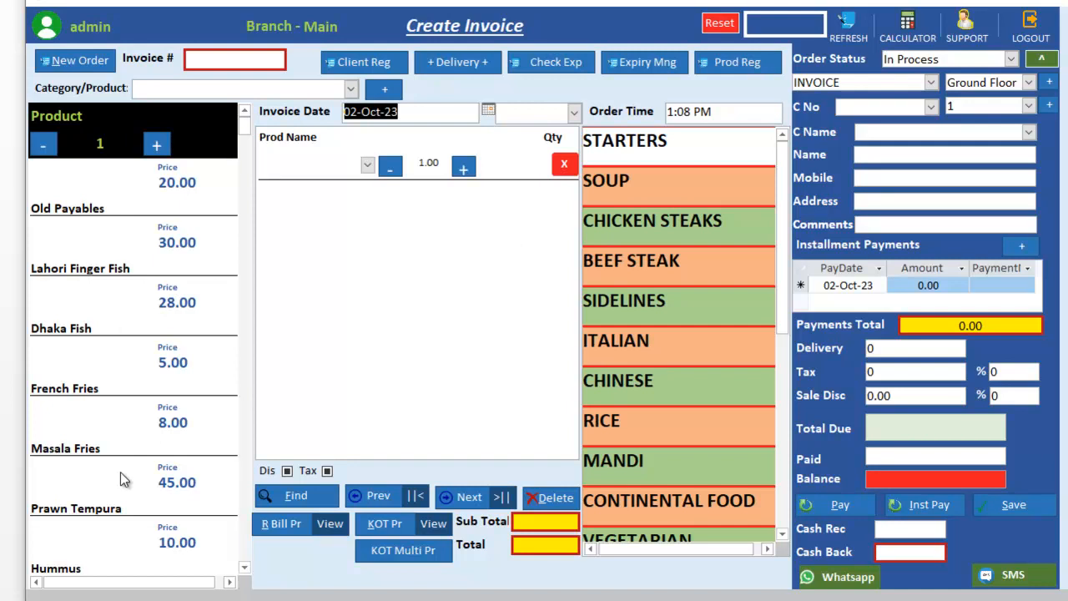
Step: Open the product registration form and close it again
{"action": "left_click_drag", "start_coordinate": [241, 128], "coordinate": [256, 110]}
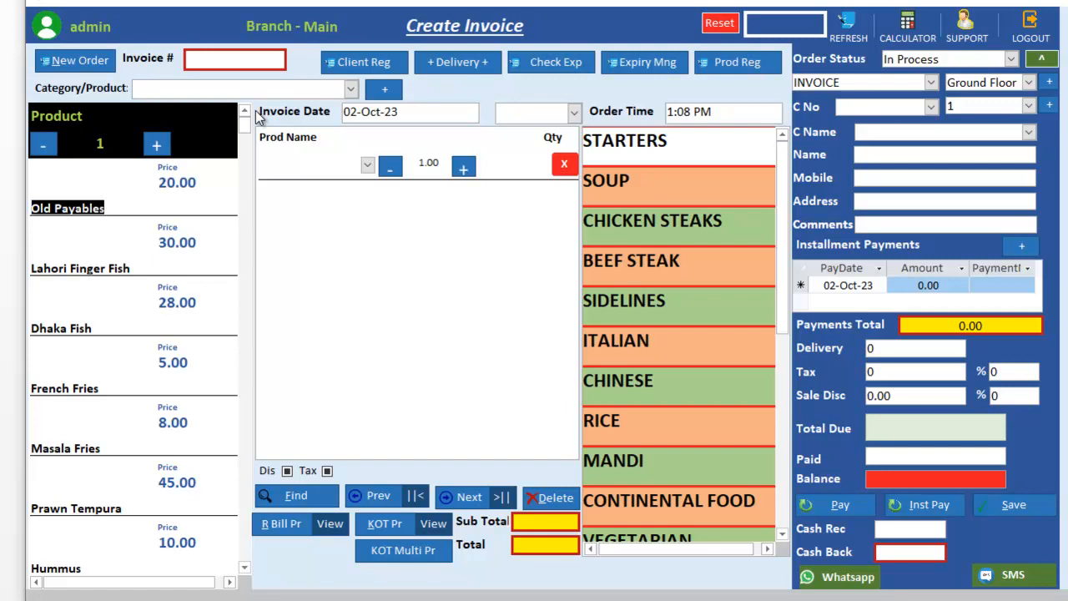
{"action": "left_click", "coordinate": [749, 67]}
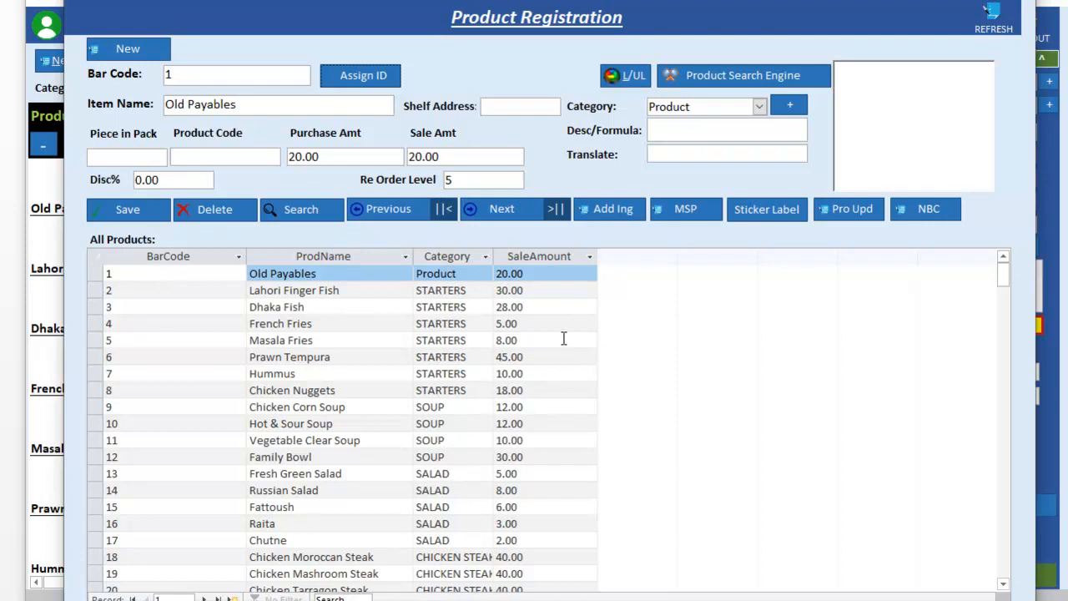
{"action": "left_click", "coordinate": [1023, 5]}
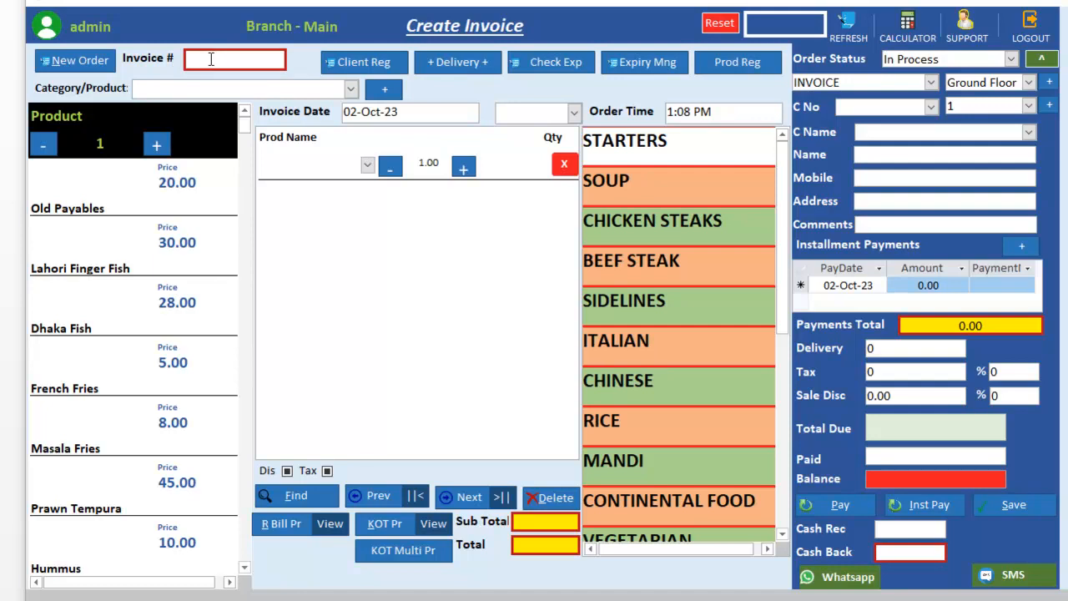
Step: Start new order 11, reset its order counter to 0 and refresh the invoice form
{"action": "left_click", "coordinate": [80, 62]}
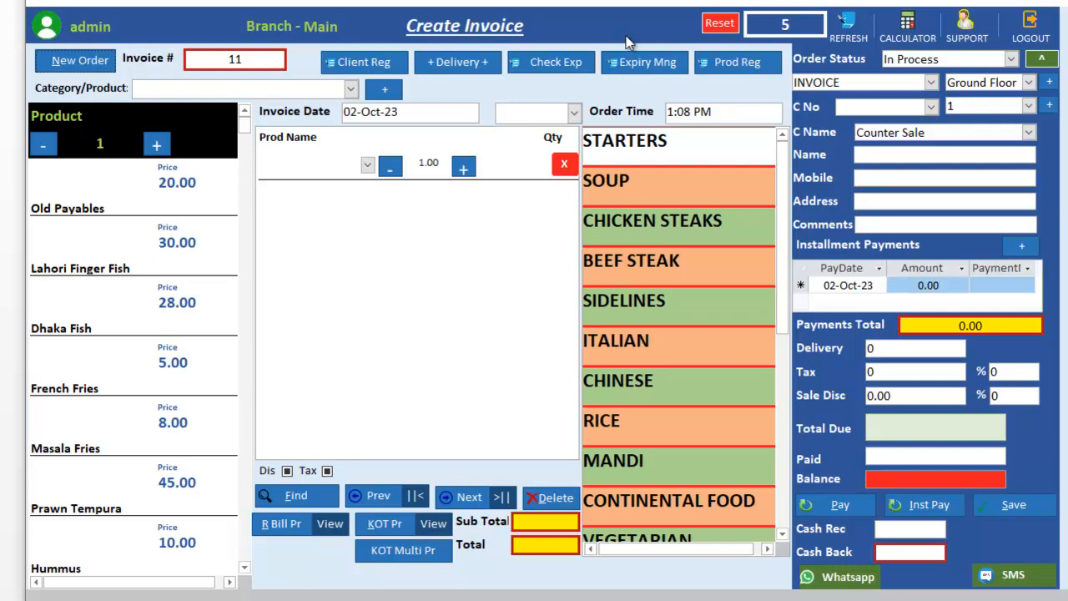
{"action": "left_click", "coordinate": [720, 26]}
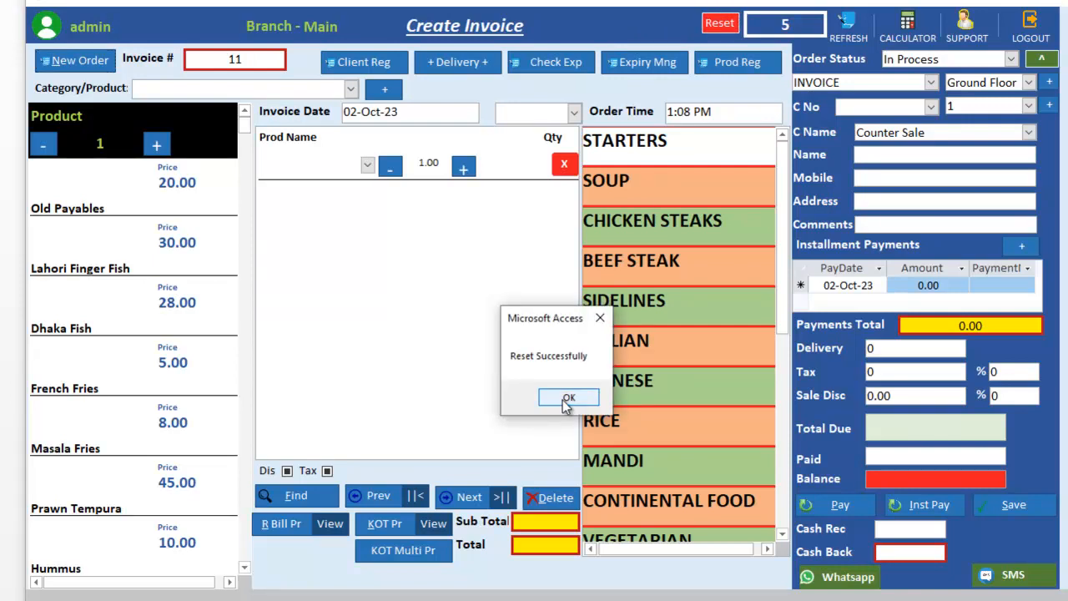
{"action": "left_click", "coordinate": [566, 398]}
{"action": "left_click", "coordinate": [849, 25]}
{"action": "left_click", "coordinate": [840, 28]}
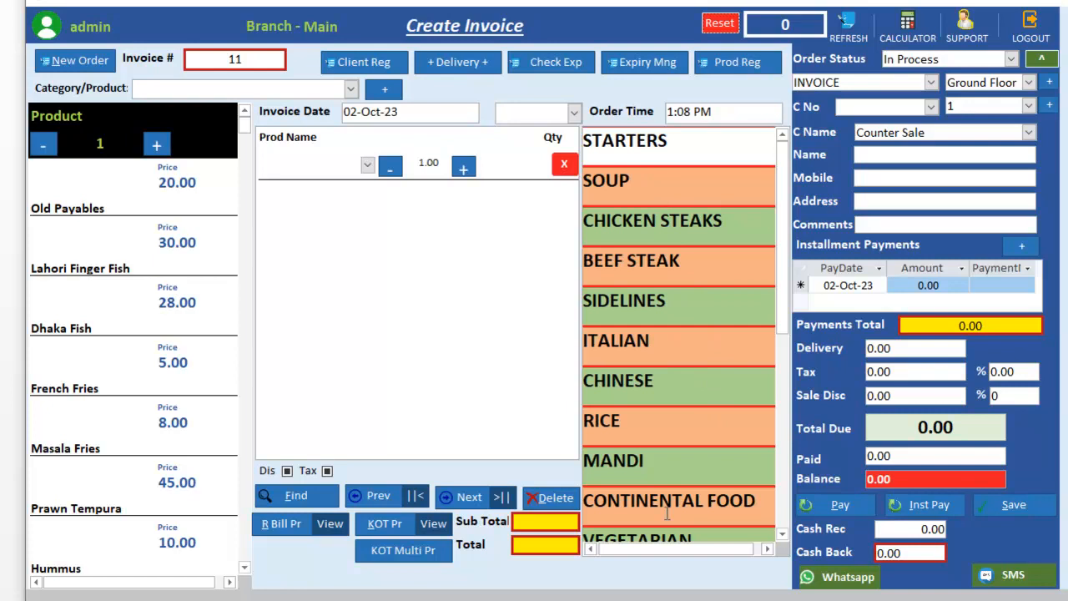
Step: Add one Beef Mashroom Steak and two Beef Moroccan Steaks to invoice 11, totalling 150.00
{"action": "left_click", "coordinate": [640, 262]}
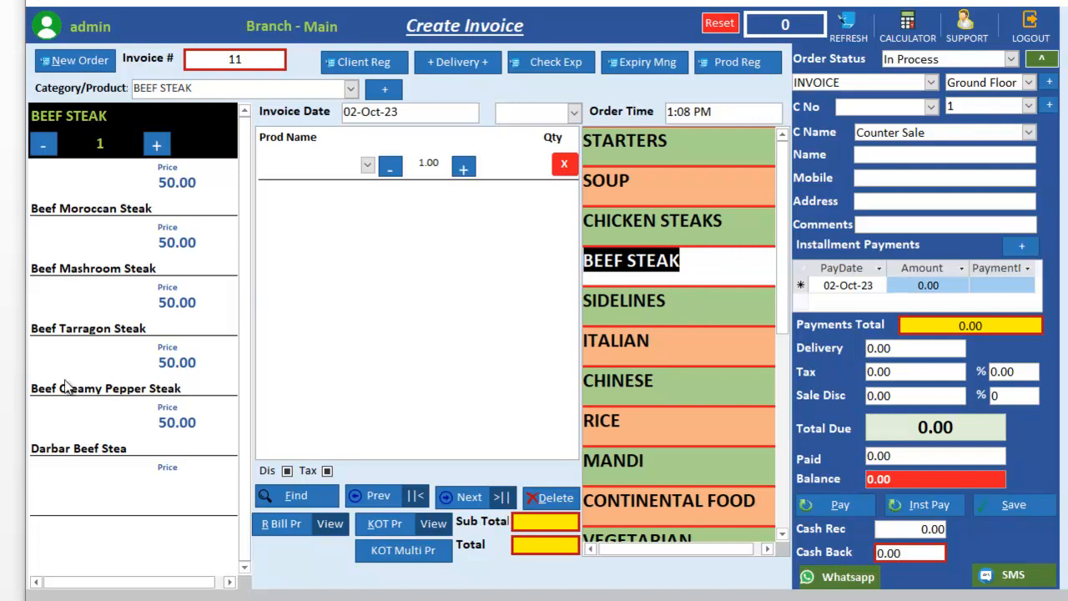
{"action": "left_click", "coordinate": [56, 268]}
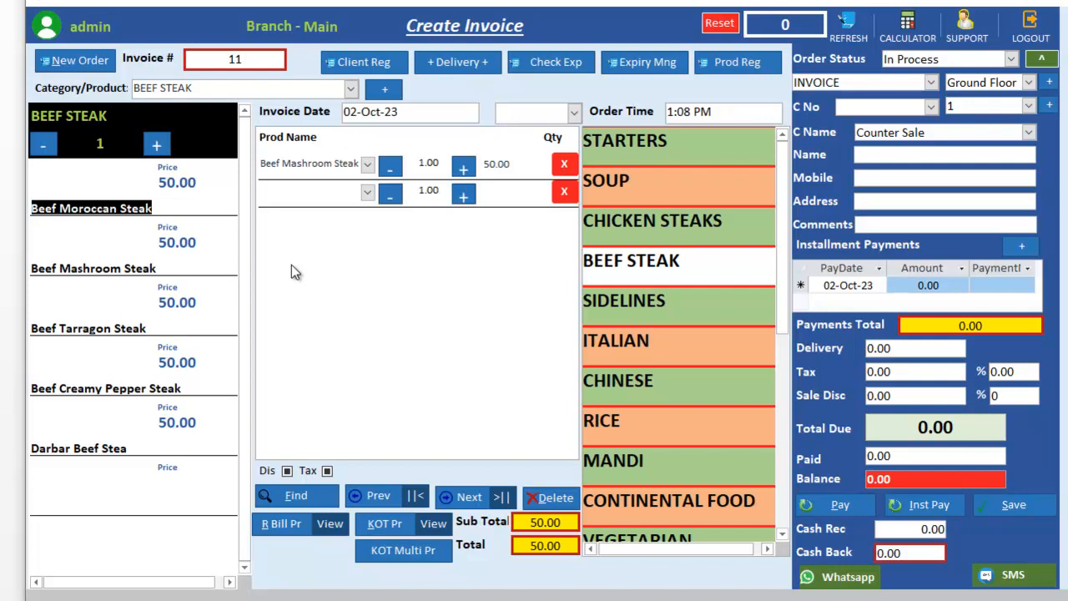
{"action": "left_click", "coordinate": [109, 194]}
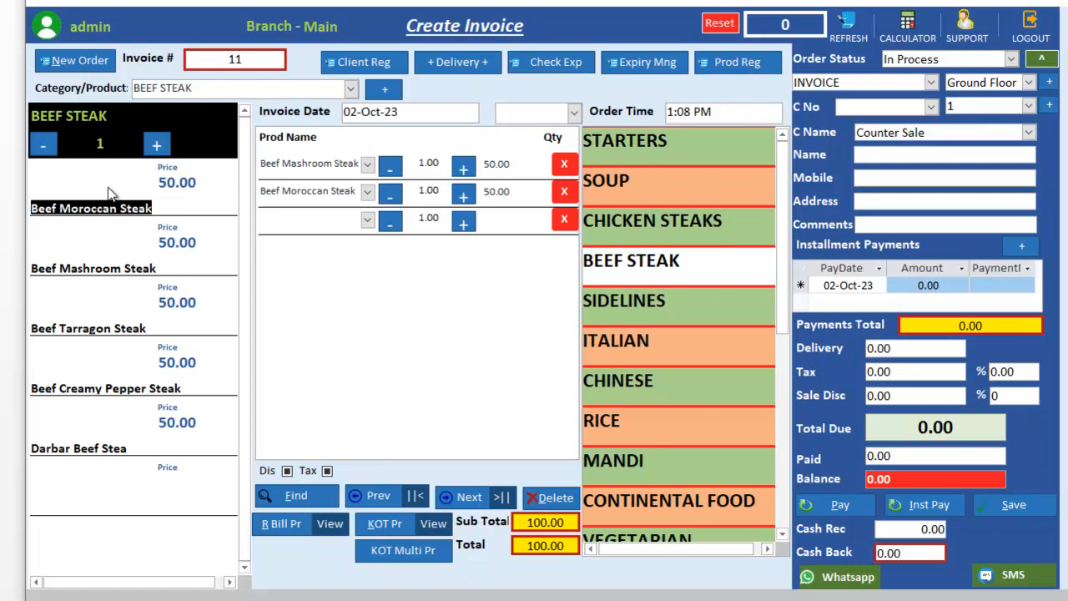
{"action": "left_click", "coordinate": [464, 193]}
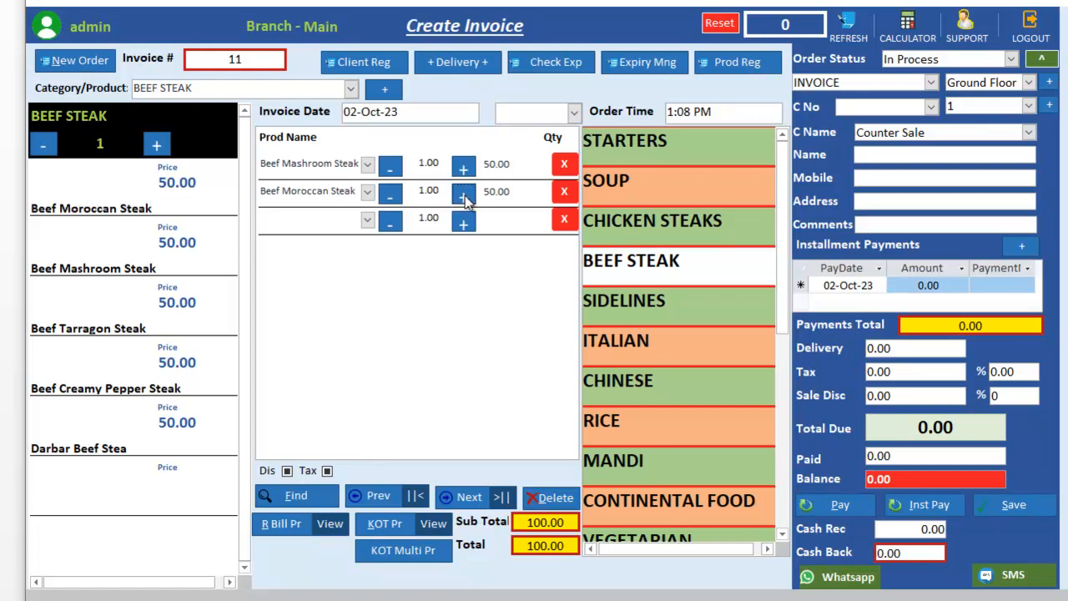
{"action": "left_click", "coordinate": [466, 197]}
{"action": "left_click", "coordinate": [397, 200]}
Step: Add French Fries and Masala Fries from Starters, bringing invoice 11 to 163.00
{"action": "left_click", "coordinate": [660, 147]}
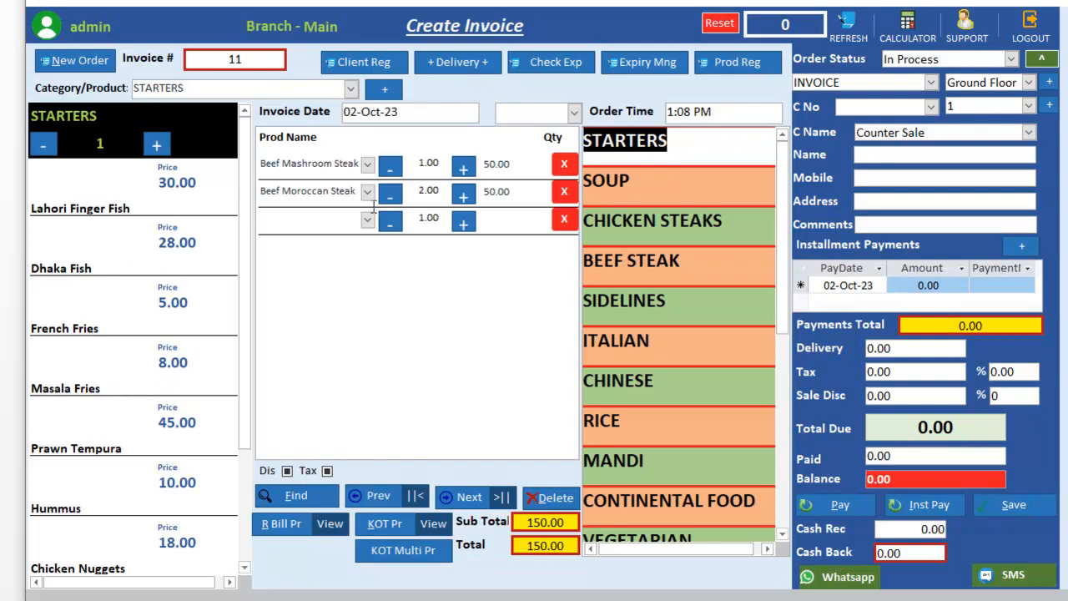
{"action": "left_click_drag", "start_coordinate": [242, 358], "coordinate": [242, 332]}
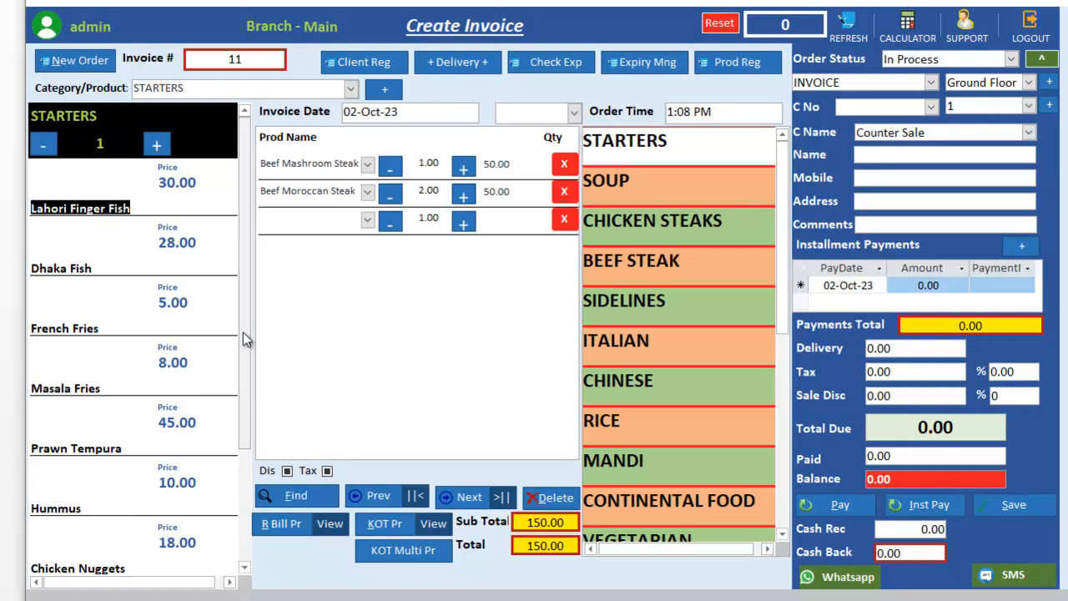
{"action": "left_click", "coordinate": [91, 306]}
{"action": "left_click", "coordinate": [76, 360]}
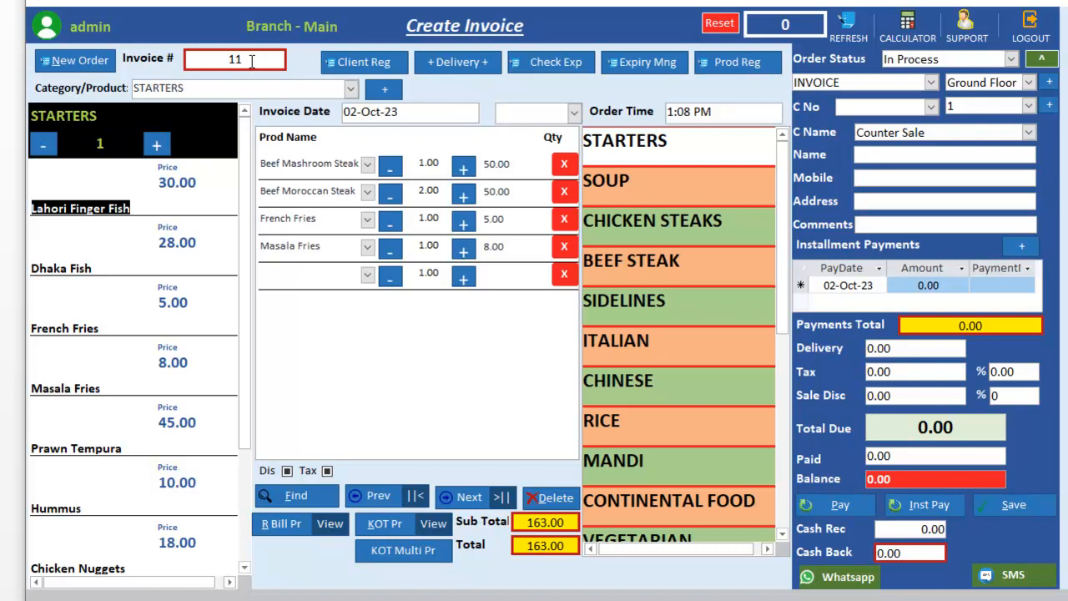
{"action": "left_click_drag", "start_coordinate": [252, 61], "coordinate": [200, 58]}
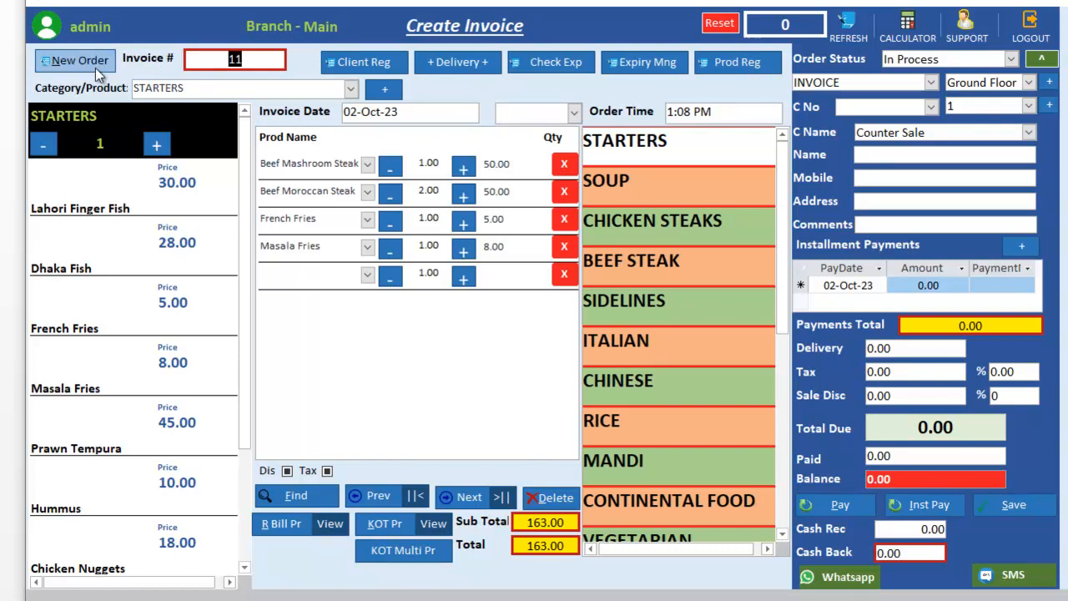
Step: Start empty invoice 12 and switch the product list to the BEEF STEAK category
{"action": "left_click", "coordinate": [221, 62]}
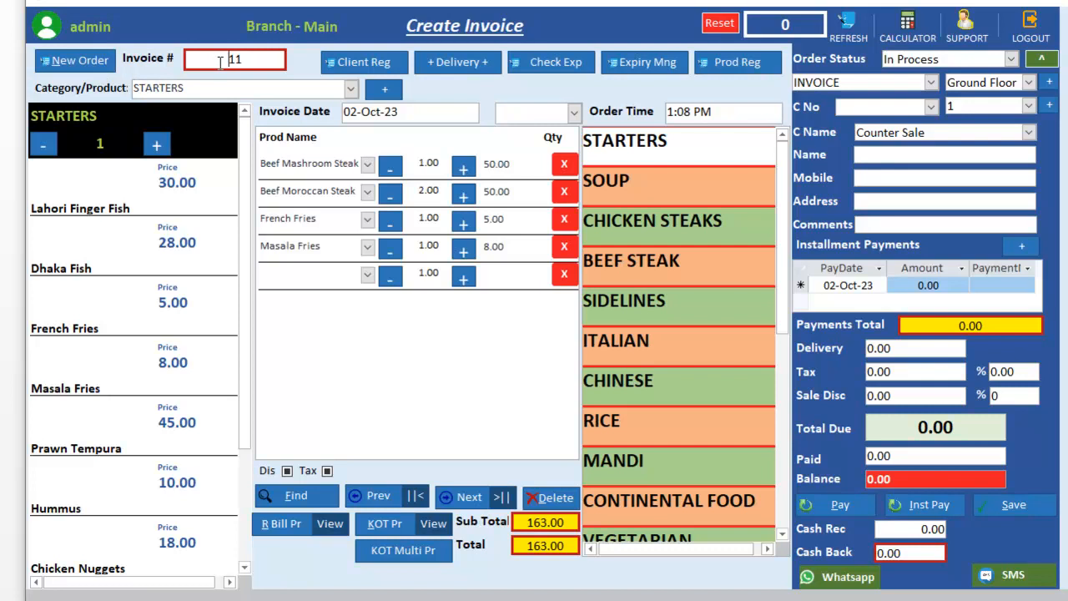
{"action": "left_click", "coordinate": [101, 66]}
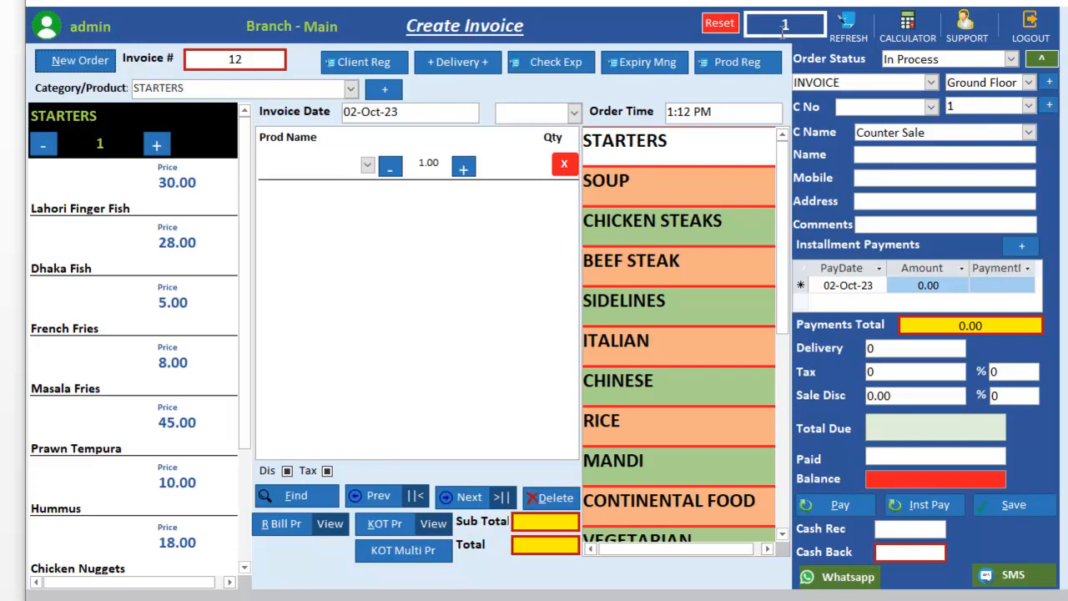
{"action": "left_click", "coordinate": [352, 92]}
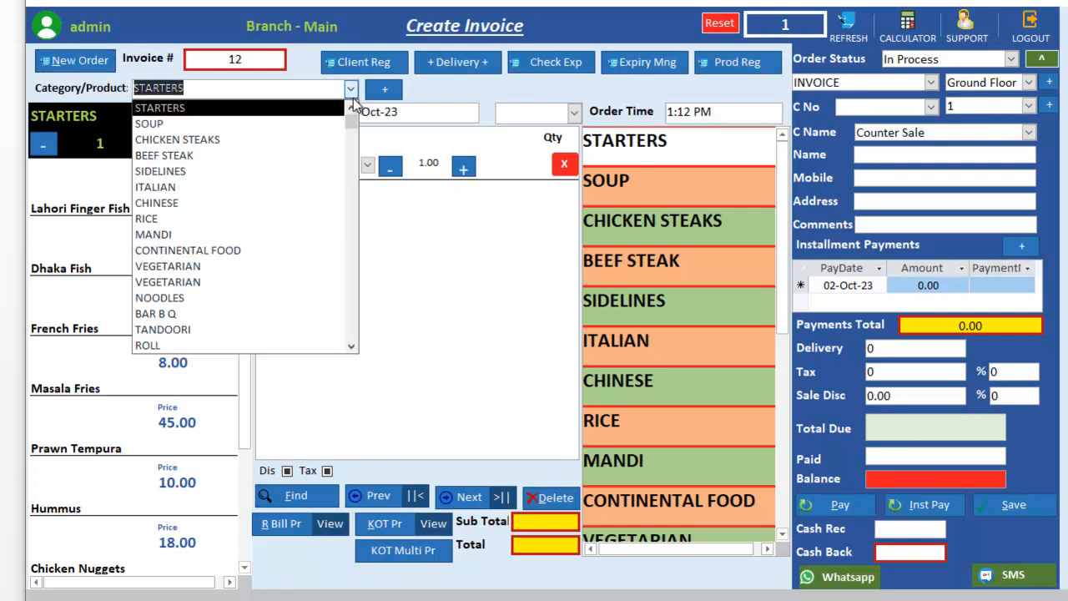
{"action": "left_click", "coordinate": [159, 234]}
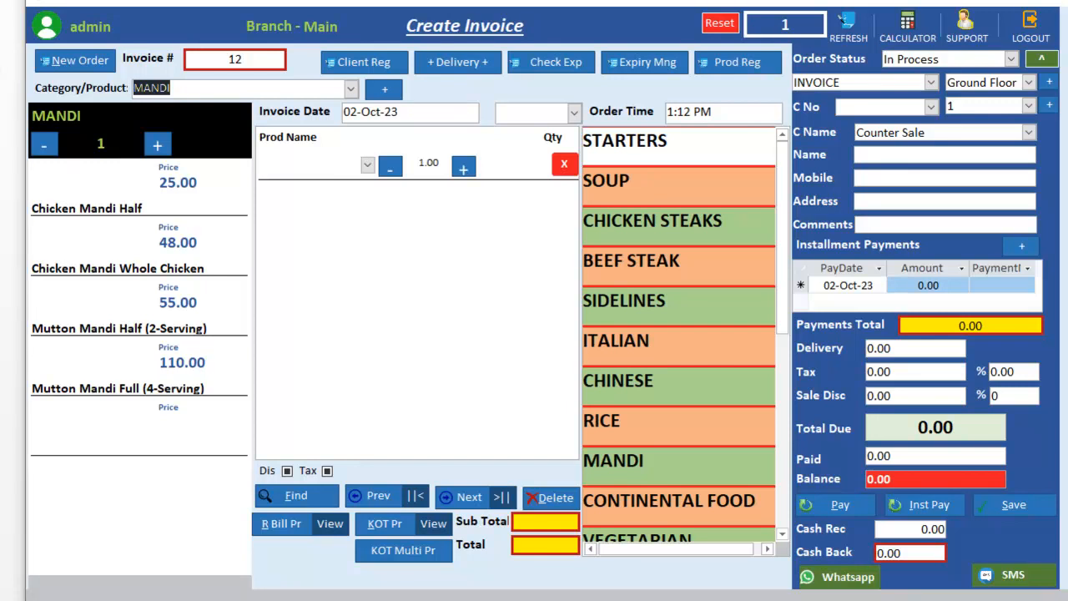
{"action": "type", "text": "BEEF STEAK"}
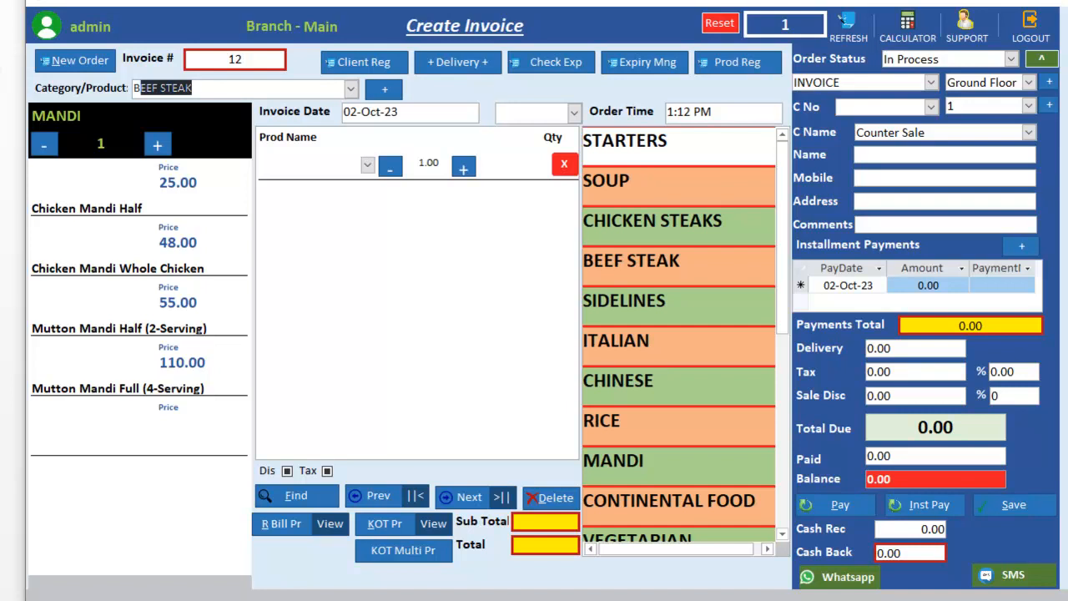
{"action": "key", "text": "Return"}
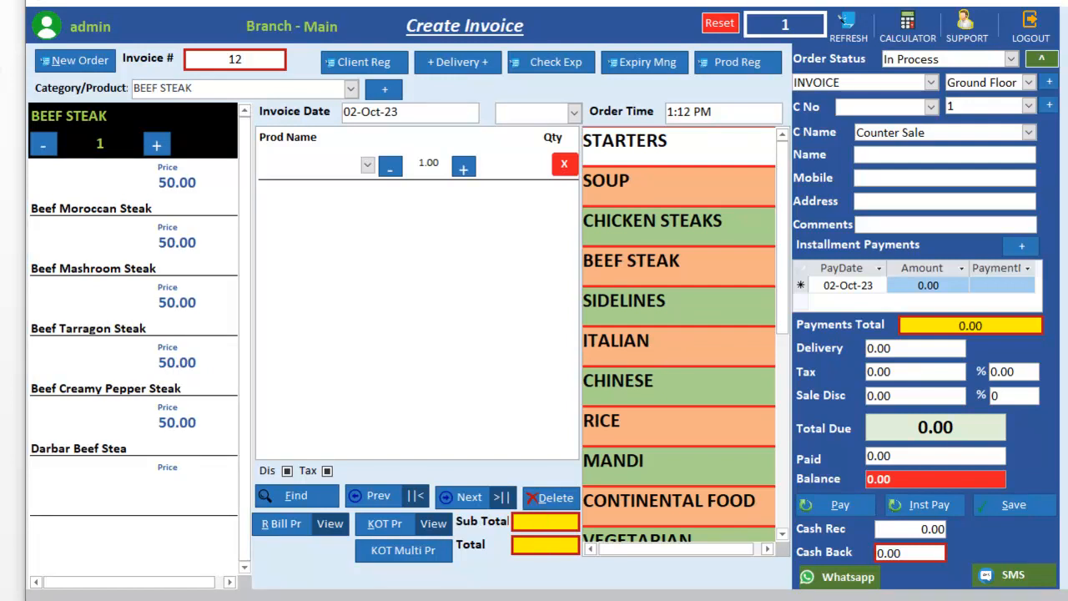
Step: Filter products by 'beef cre' and add one Beef Creamy Pepper Steak at 50.00
{"action": "left_click_drag", "start_coordinate": [270, 94], "coordinate": [111, 74]}
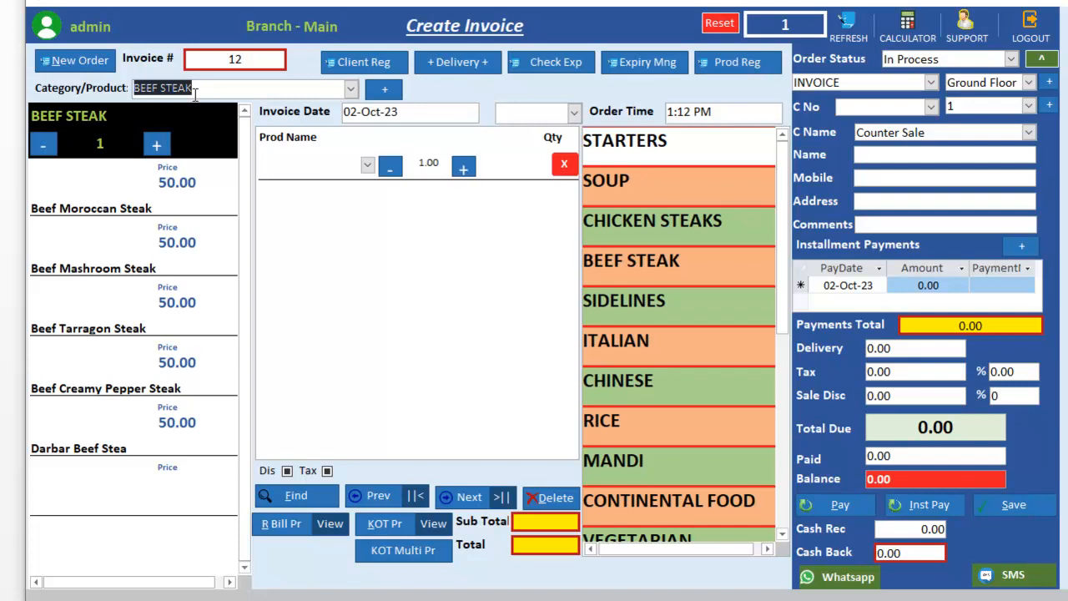
{"action": "type", "text": "Pr"}
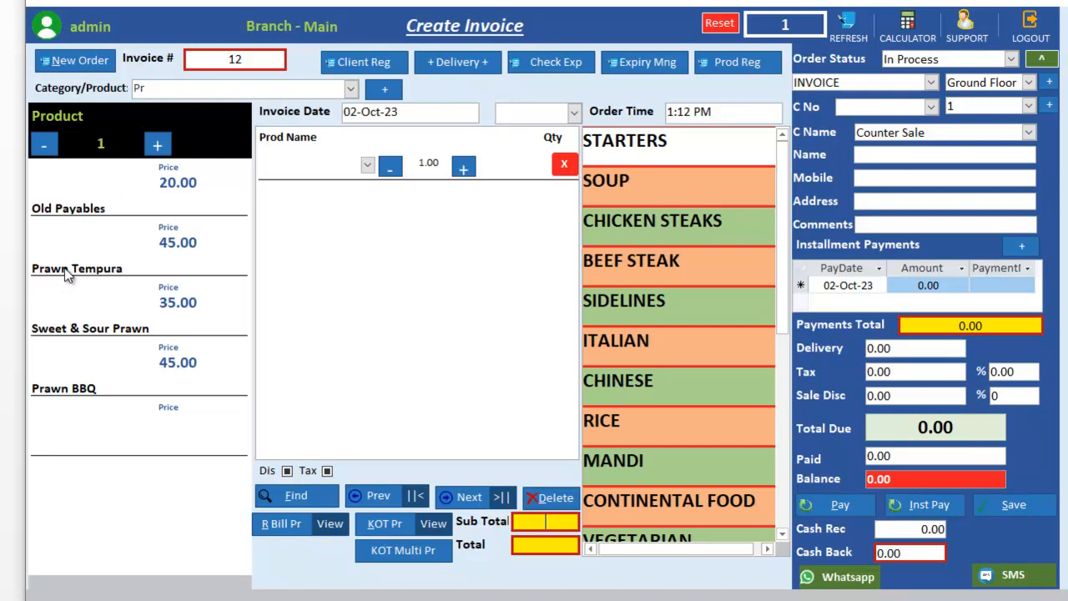
{"action": "left_click", "coordinate": [156, 91]}
{"action": "key", "text": "BackSpace"}
{"action": "key", "text": "BackSpace"}
{"action": "type", "text": "bee"}
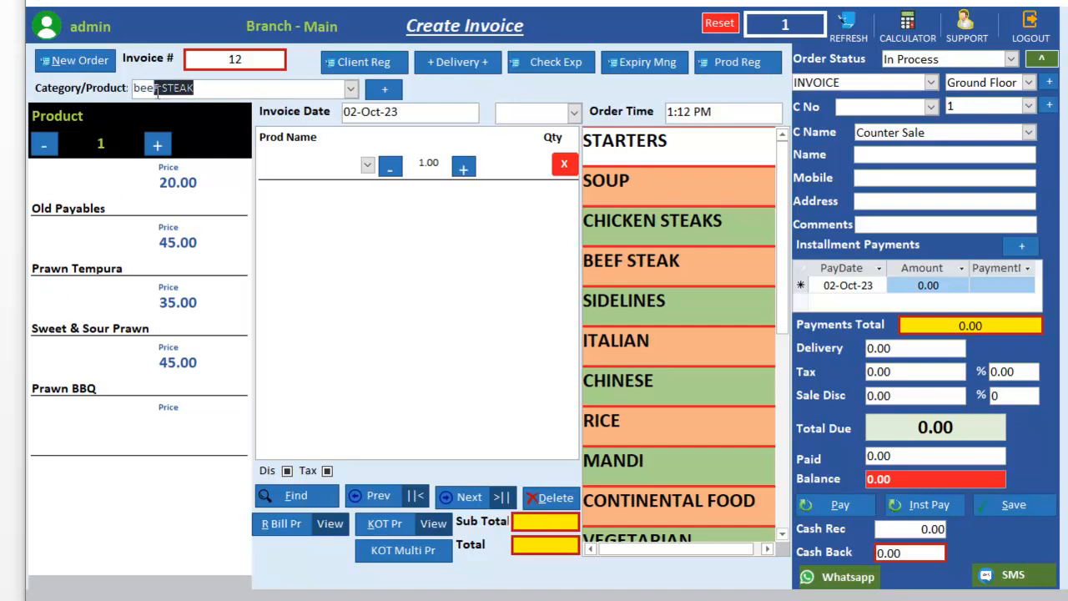
{"action": "key", "text": "BackSpace"}
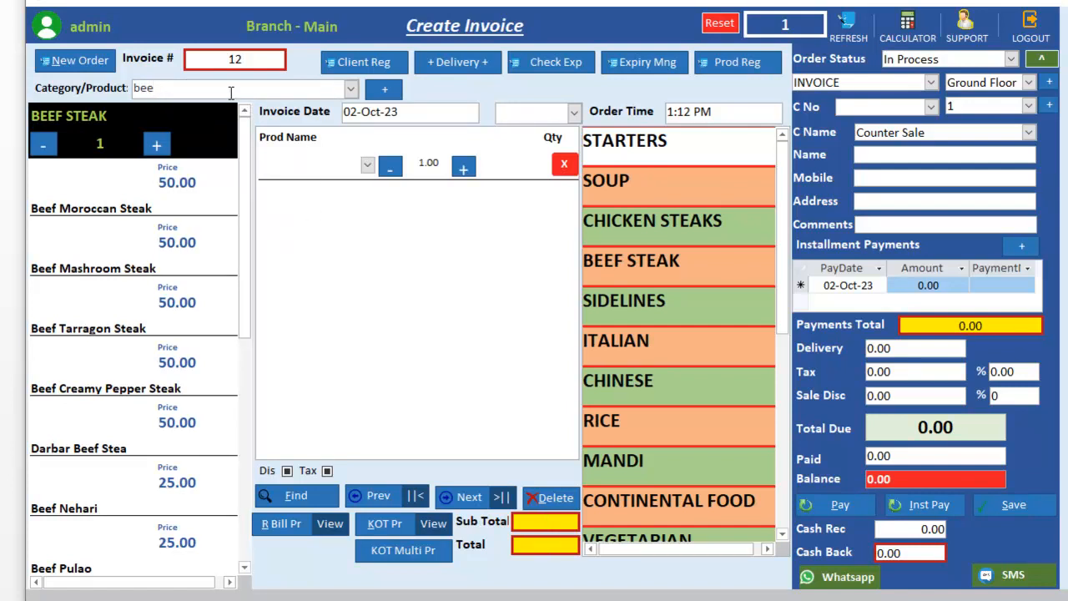
{"action": "type", "text": "f cre"}
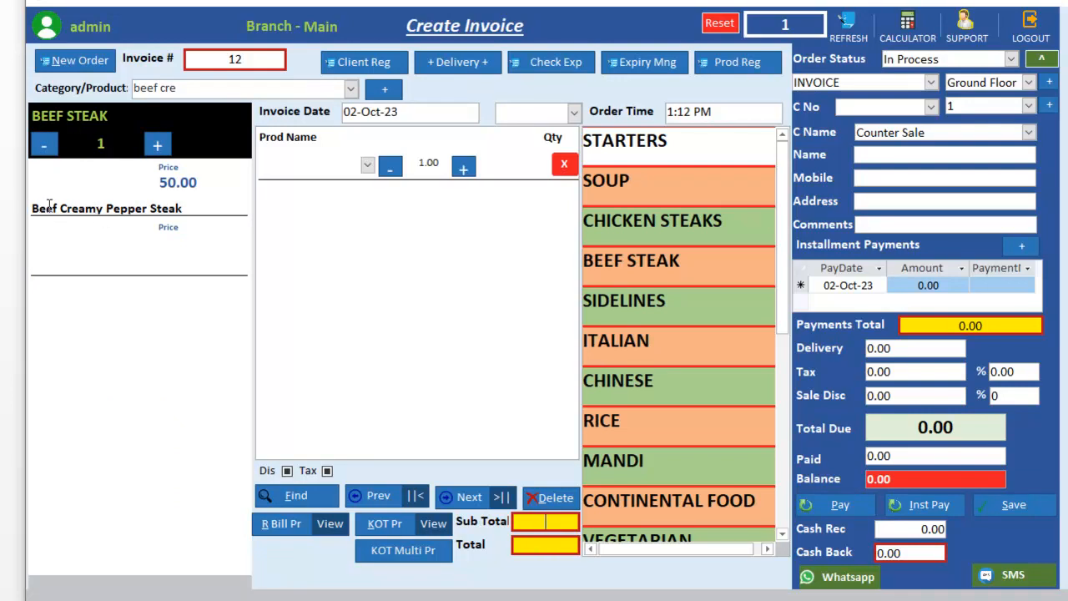
{"action": "left_click", "coordinate": [193, 212]}
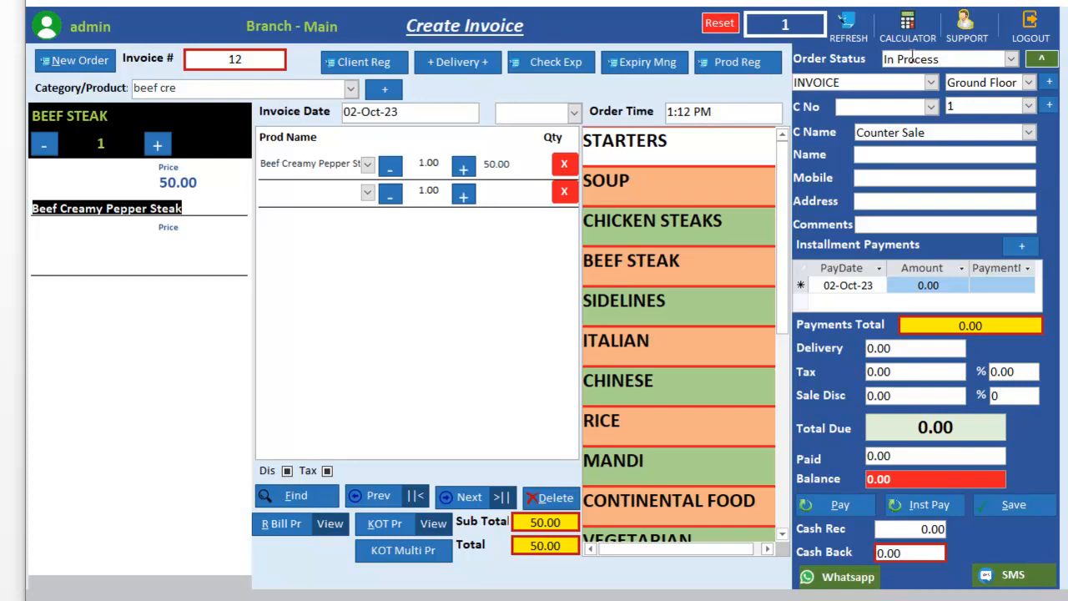
Step: List current order statuses, refresh them, and reopen order 12's invoice from the list
{"action": "left_click", "coordinate": [1043, 60]}
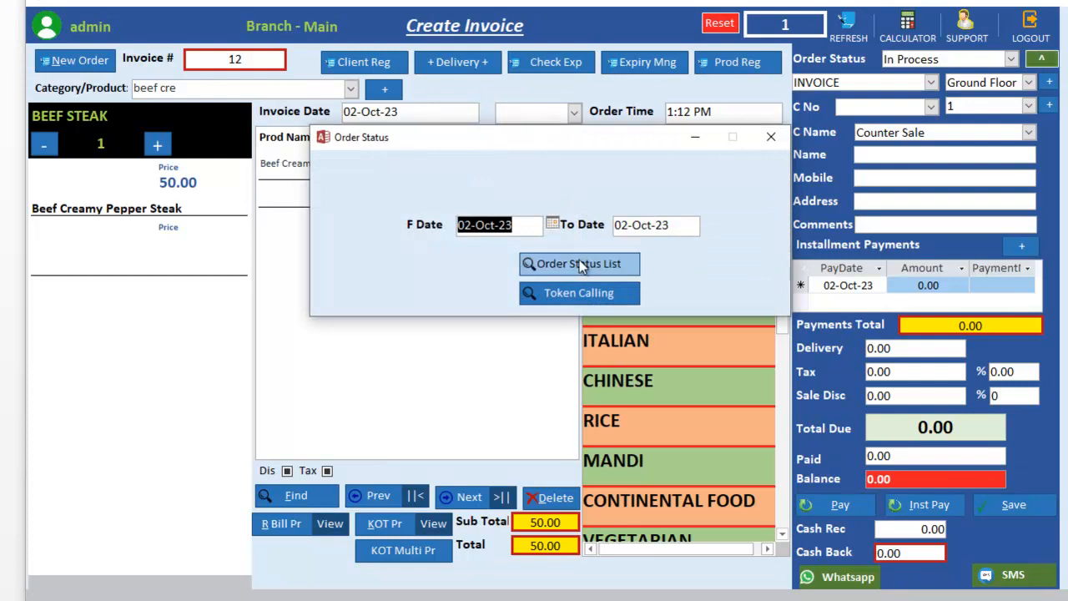
{"action": "left_click", "coordinate": [599, 266]}
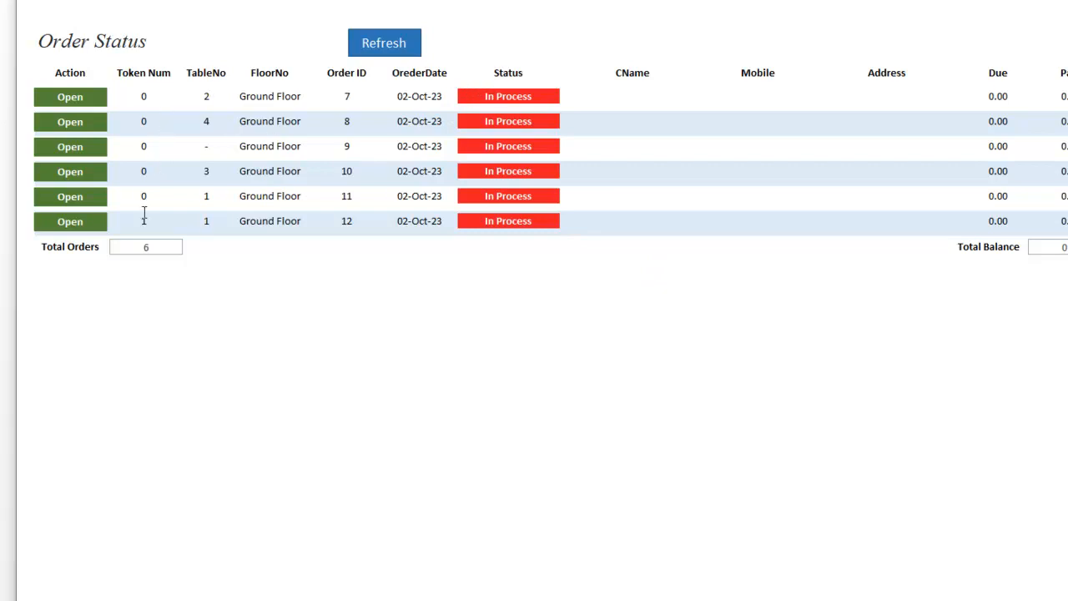
{"action": "left_click", "coordinate": [374, 42]}
{"action": "left_click_drag", "start_coordinate": [153, 218], "coordinate": [133, 220]}
{"action": "left_click", "coordinate": [92, 227]}
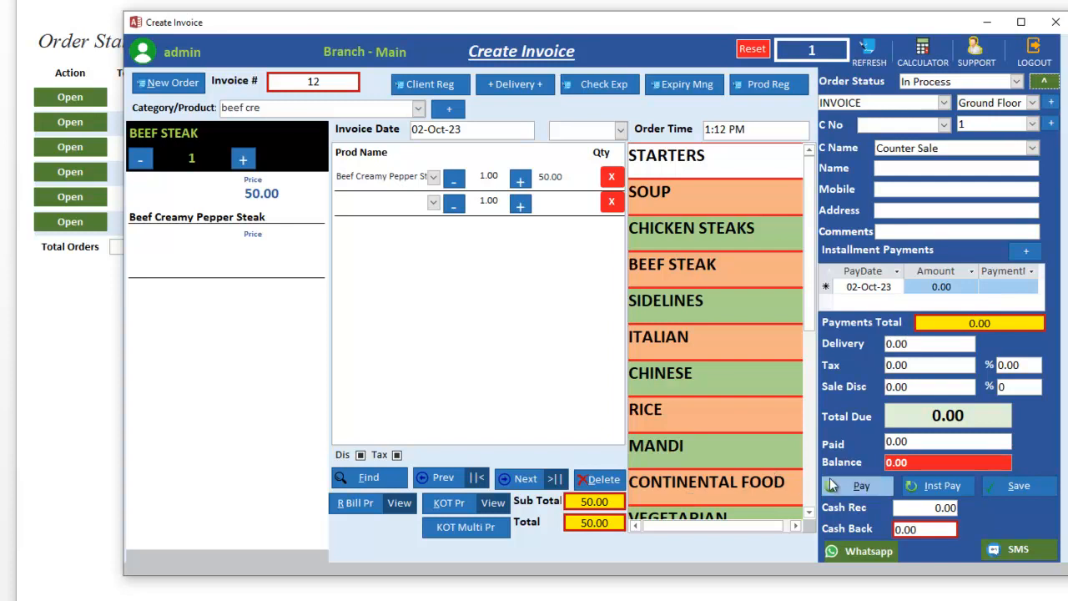
Step: Record full 50.00 payment to complete order 12 and bring the Order Status list forward
{"action": "left_click", "coordinate": [864, 486]}
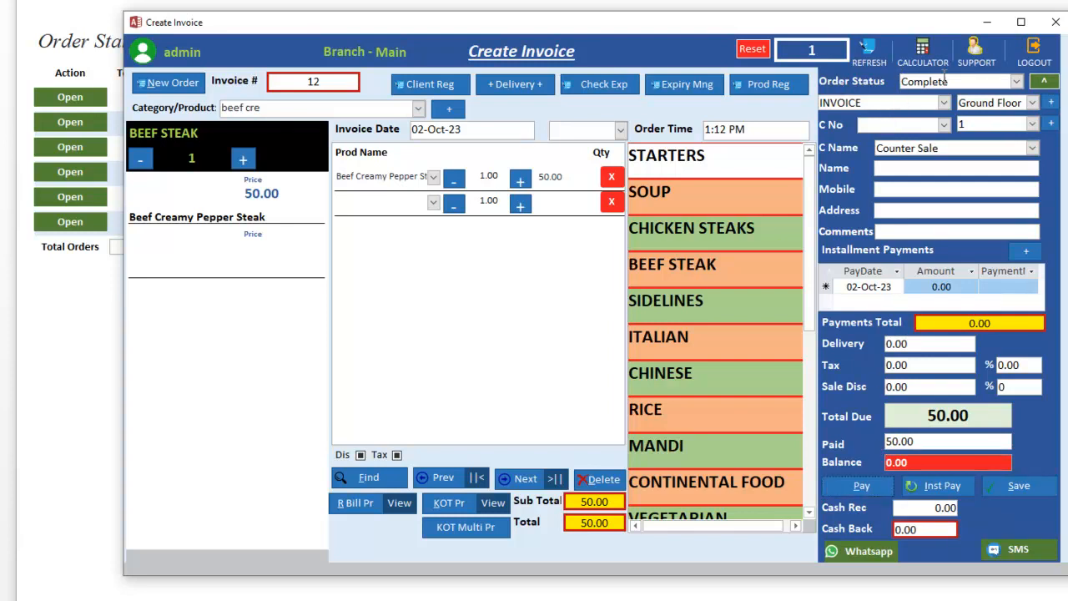
{"action": "left_click", "coordinate": [747, 4]}
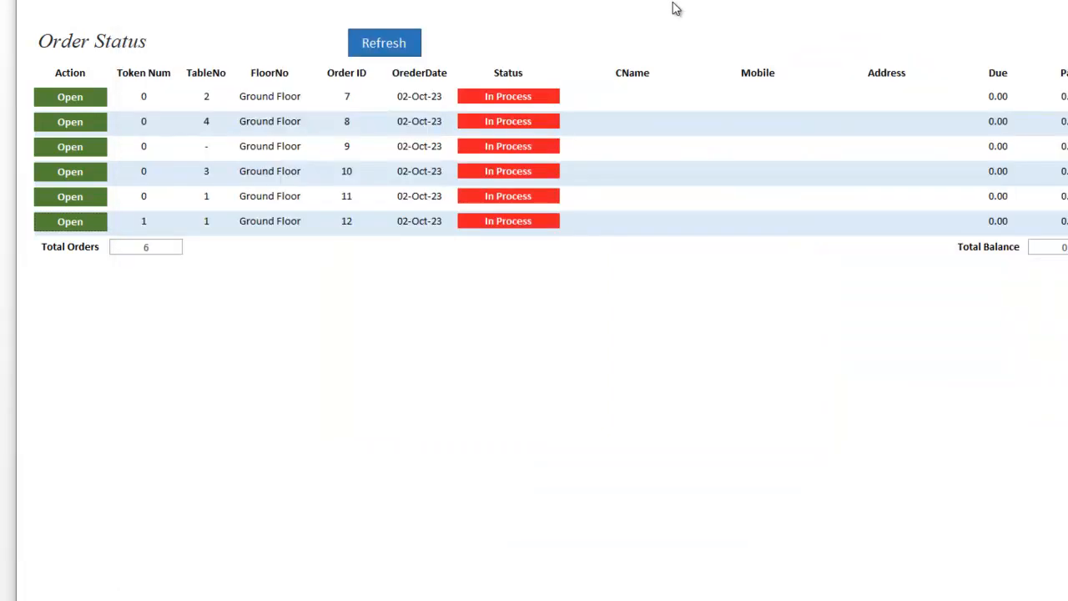
Step: Refresh the order list and check that order 12 now shows Complete
{"action": "left_click", "coordinate": [411, 52]}
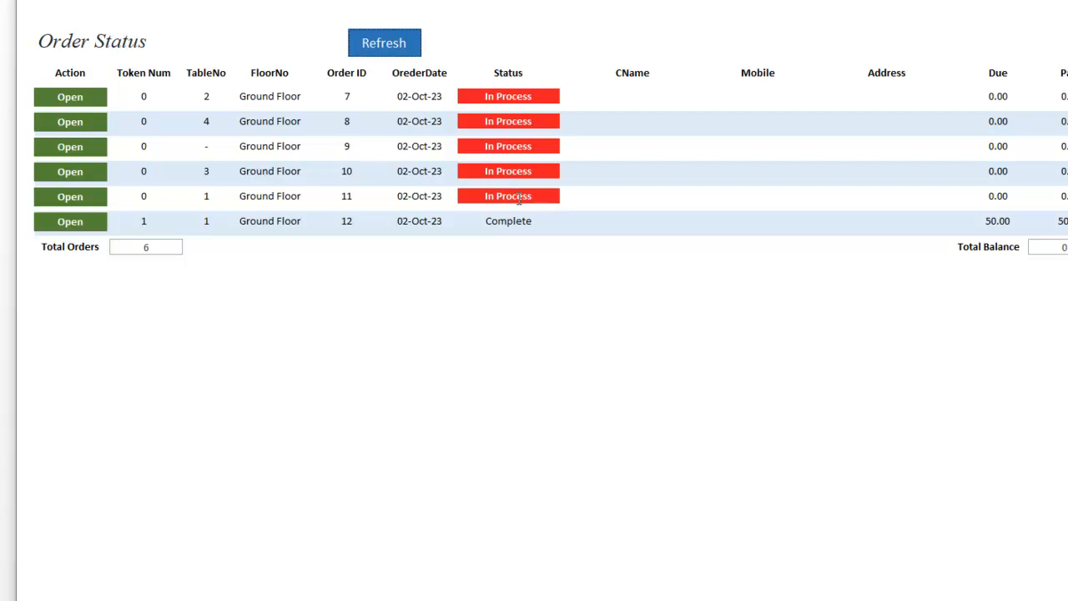
{"action": "left_click_drag", "start_coordinate": [536, 224], "coordinate": [480, 221]}
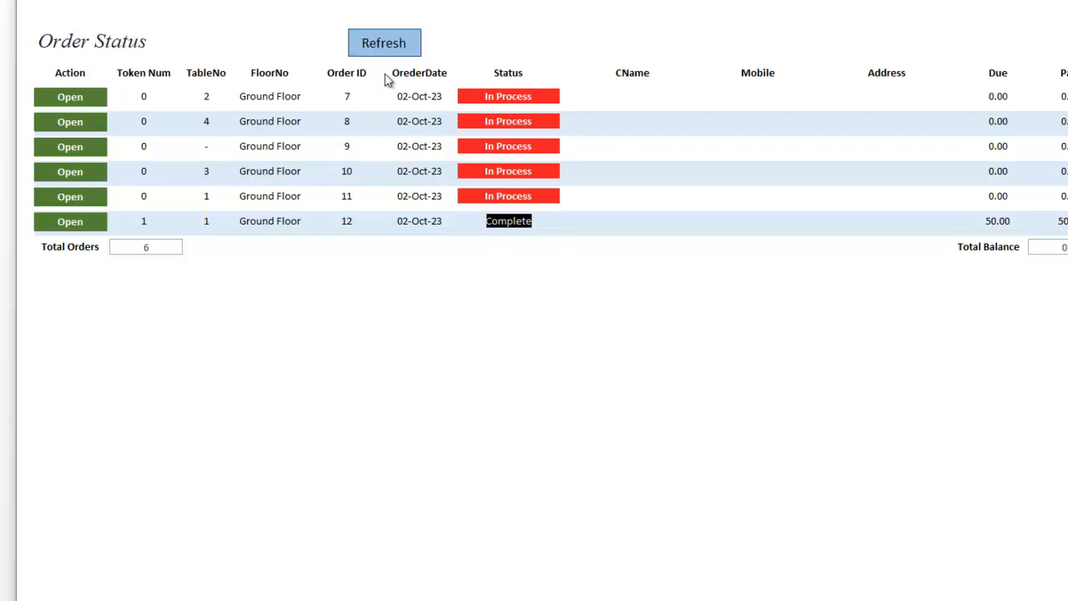
{"action": "left_click", "coordinate": [509, 117]}
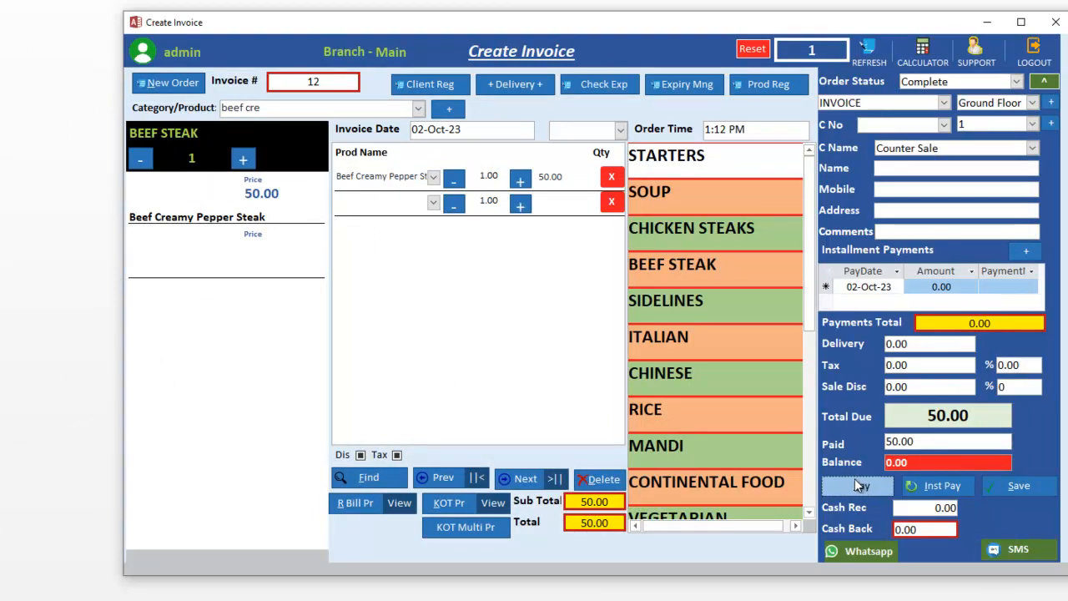
{"action": "left_click", "coordinate": [373, 511]}
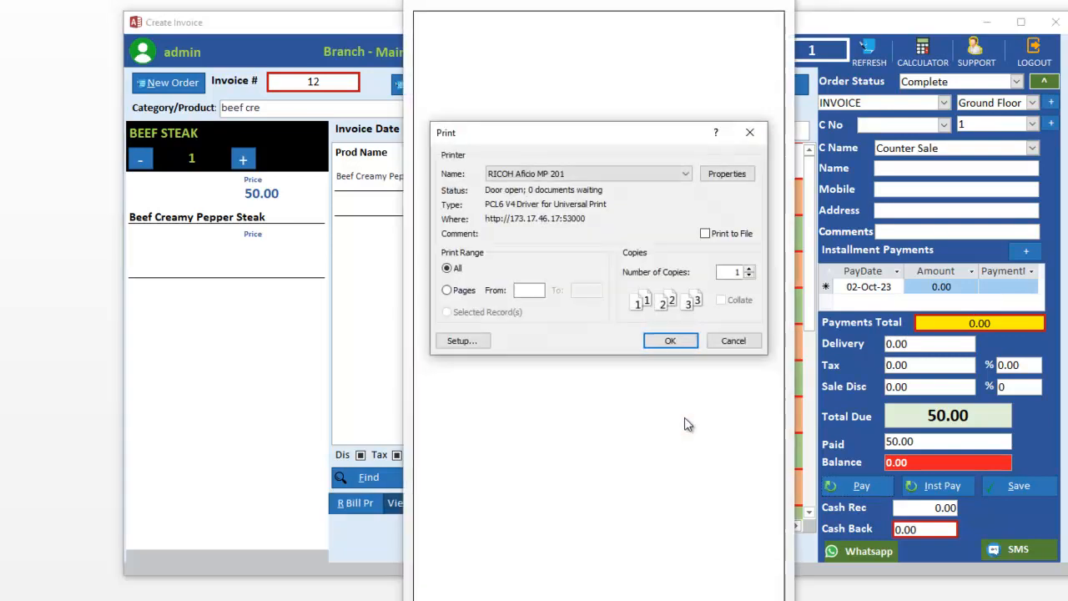
{"action": "left_click", "coordinate": [731, 344]}
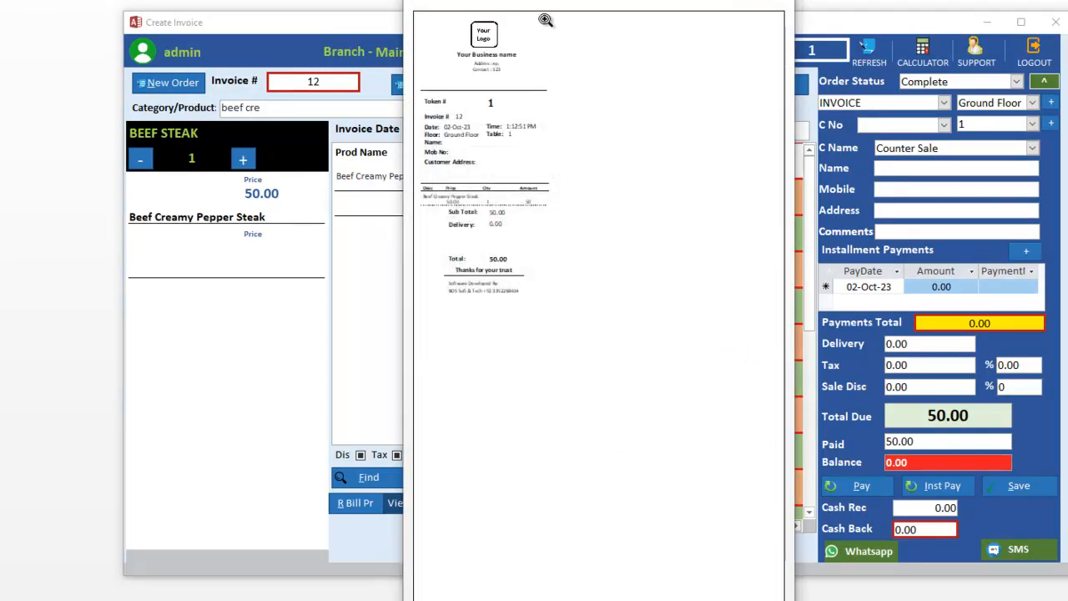
{"action": "left_click", "coordinate": [711, 7]}
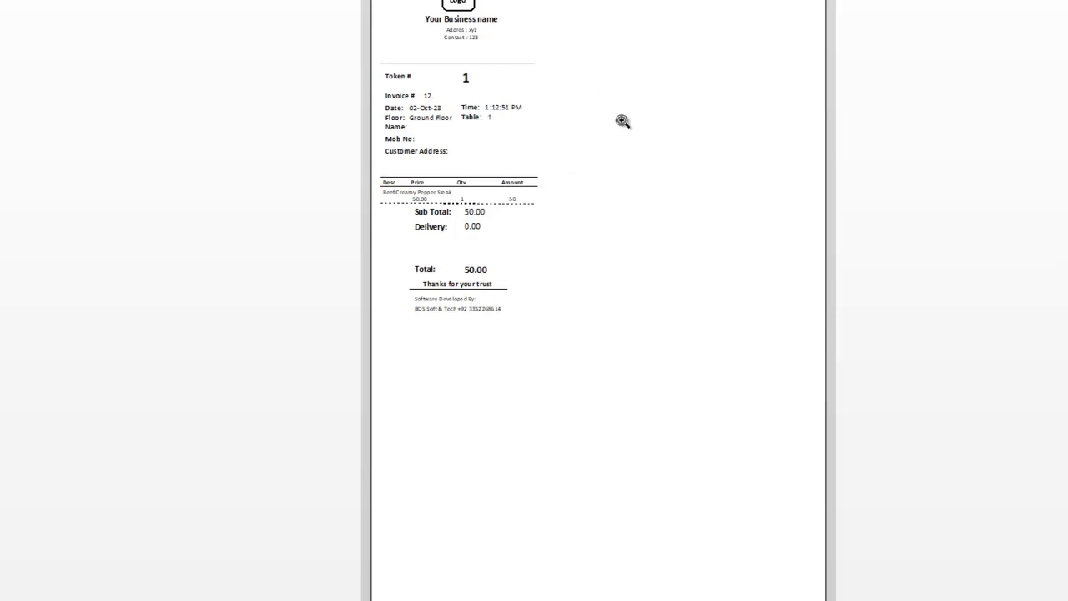
{"action": "left_click", "coordinate": [501, 120]}
{"action": "left_click", "coordinate": [371, 10]}
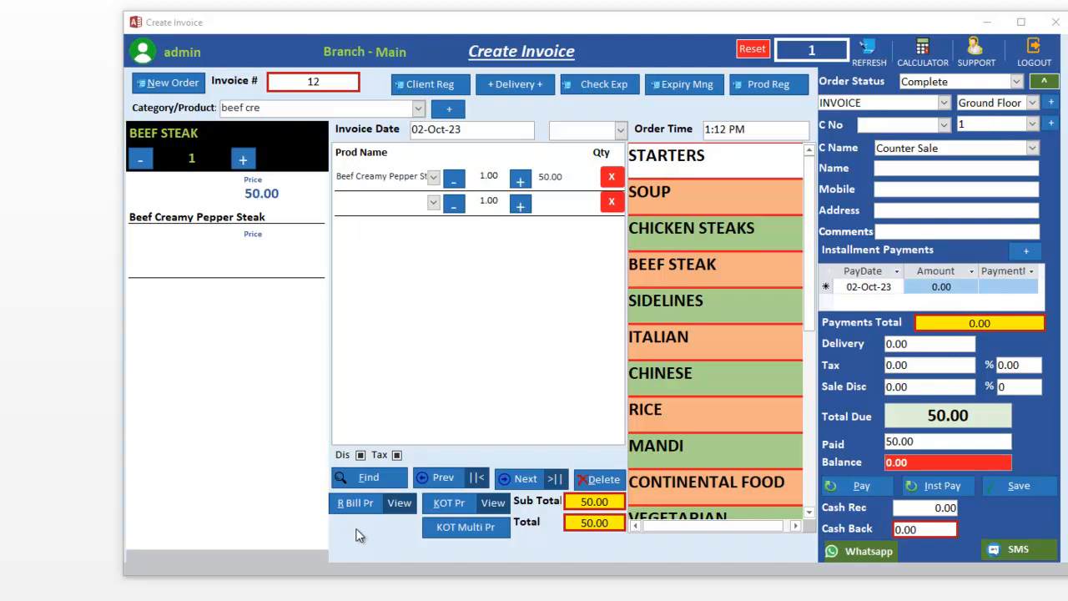
Step: Add the comment 'spiceless' to invoice 12, save it, and print its kitchen ticket
{"action": "left_click", "coordinate": [462, 505]}
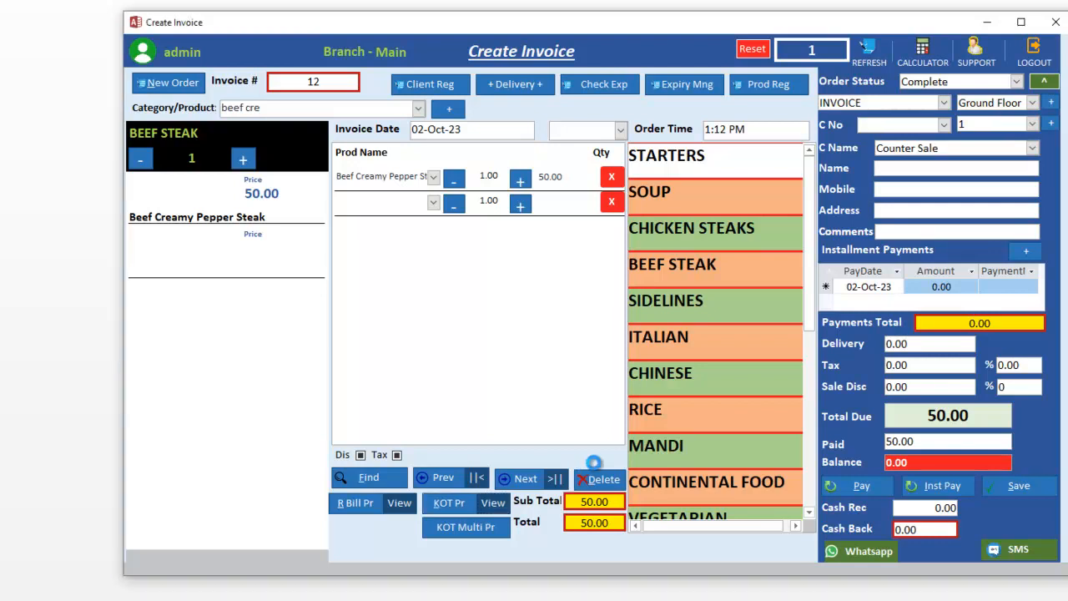
{"action": "left_click", "coordinate": [647, 4]}
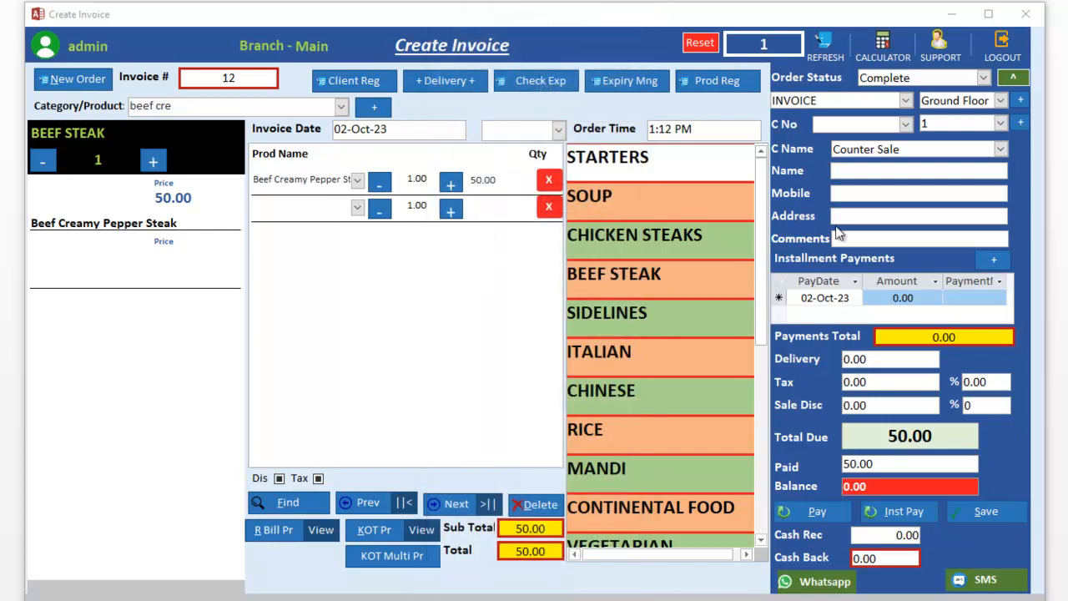
{"action": "left_click", "coordinate": [861, 237]}
{"action": "type", "text": "sp"}
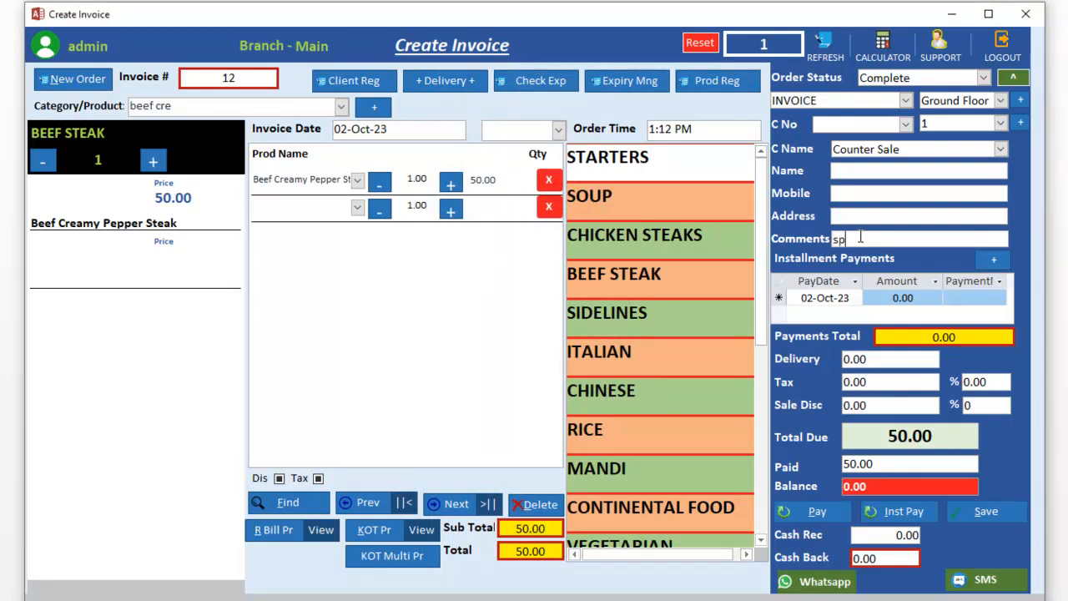
{"action": "type", "text": "iceless"}
{"action": "left_click", "coordinate": [989, 511]}
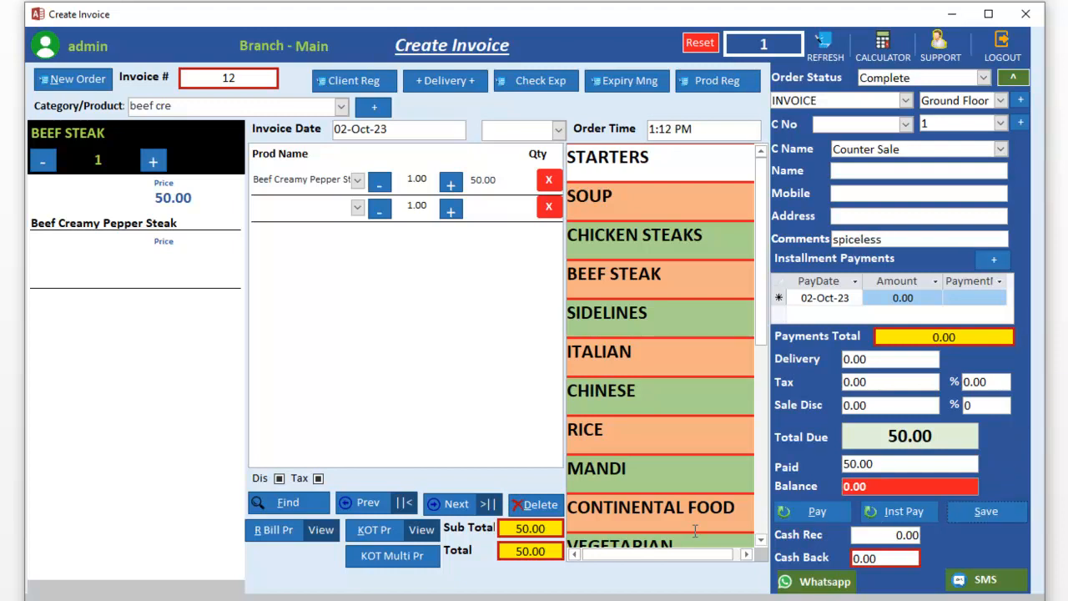
{"action": "left_click", "coordinate": [377, 537]}
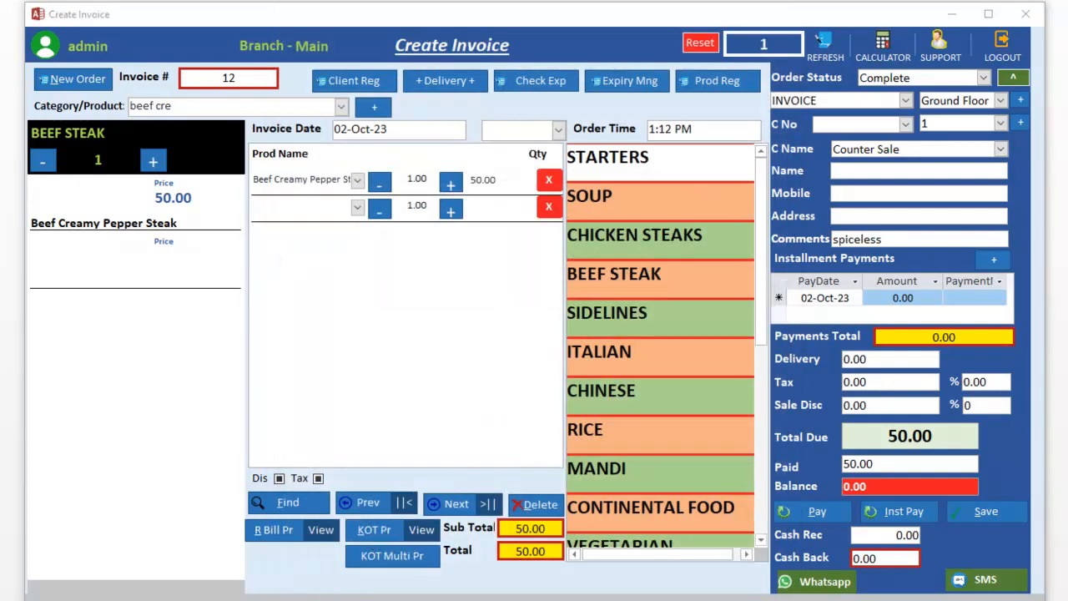
{"action": "left_click", "coordinate": [421, 530]}
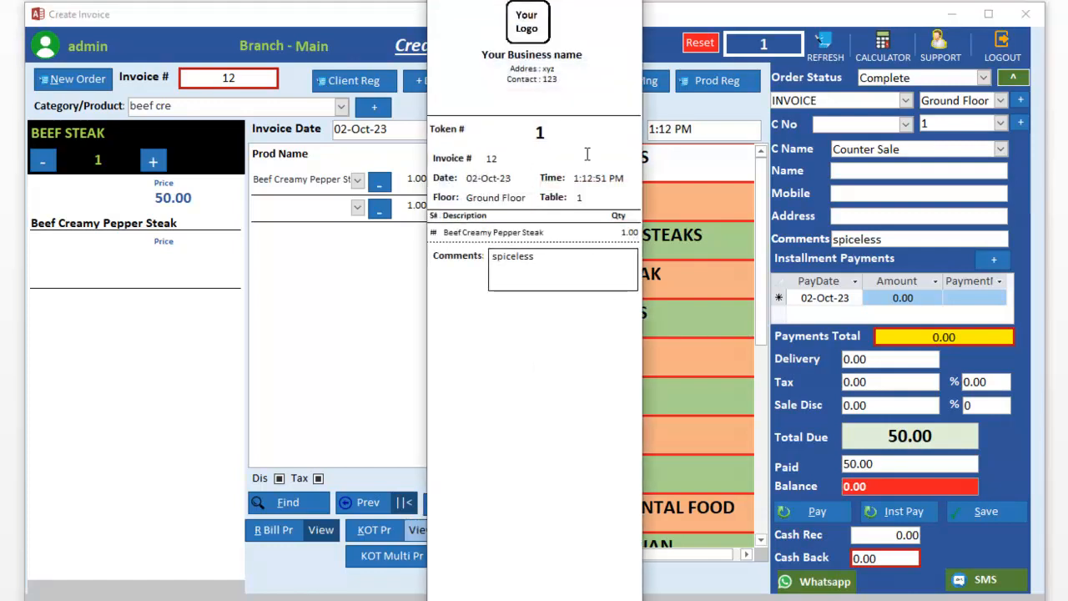
{"action": "left_click", "coordinate": [541, 256]}
{"action": "left_click_drag", "start_coordinate": [541, 256], "coordinate": [484, 260]}
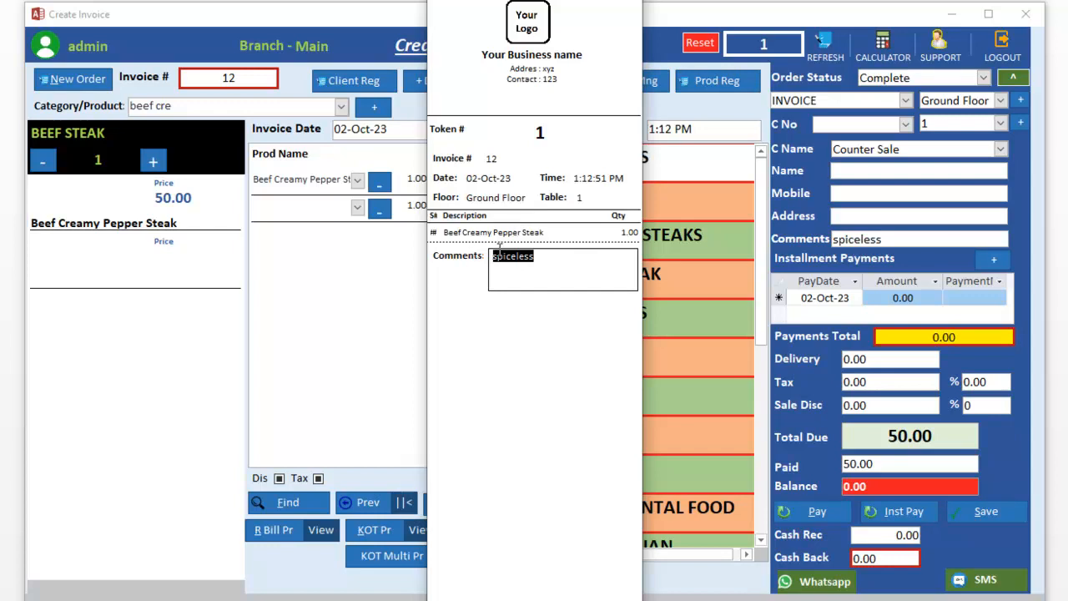
{"action": "left_click", "coordinate": [630, 1]}
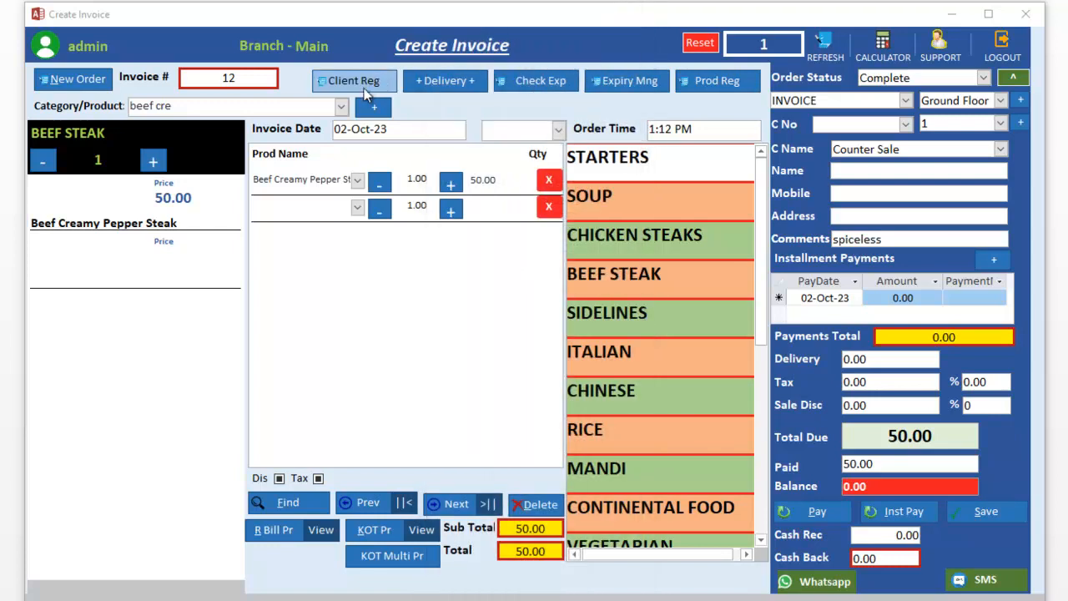
Step: Add Vegetable Clear Soup (10.00) to invoice 12, then print and preview the updated kitchen ticket
{"action": "left_click", "coordinate": [602, 197]}
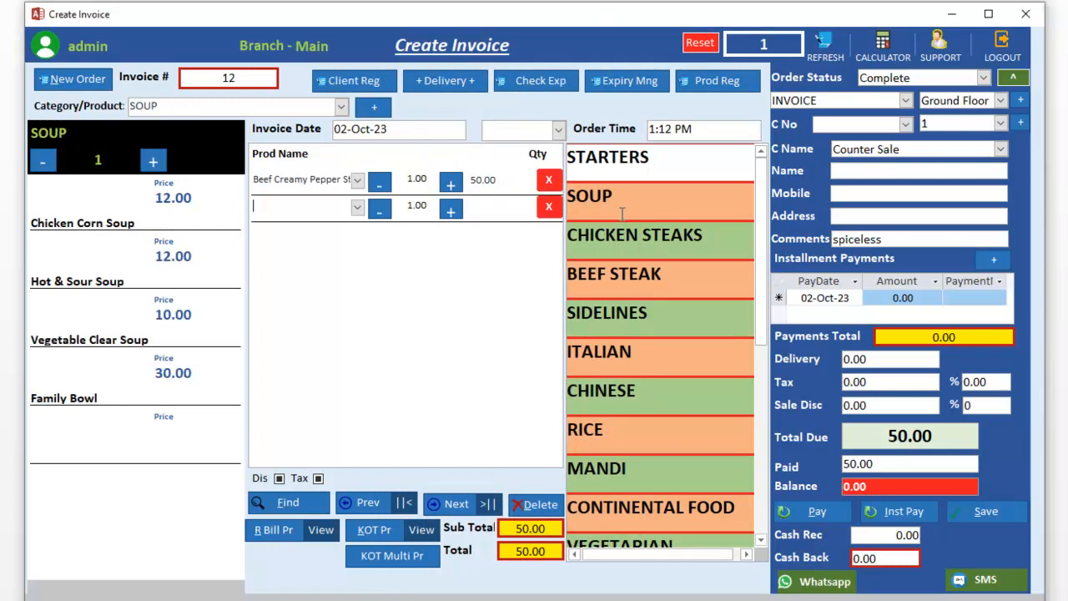
{"action": "left_click", "coordinate": [107, 331]}
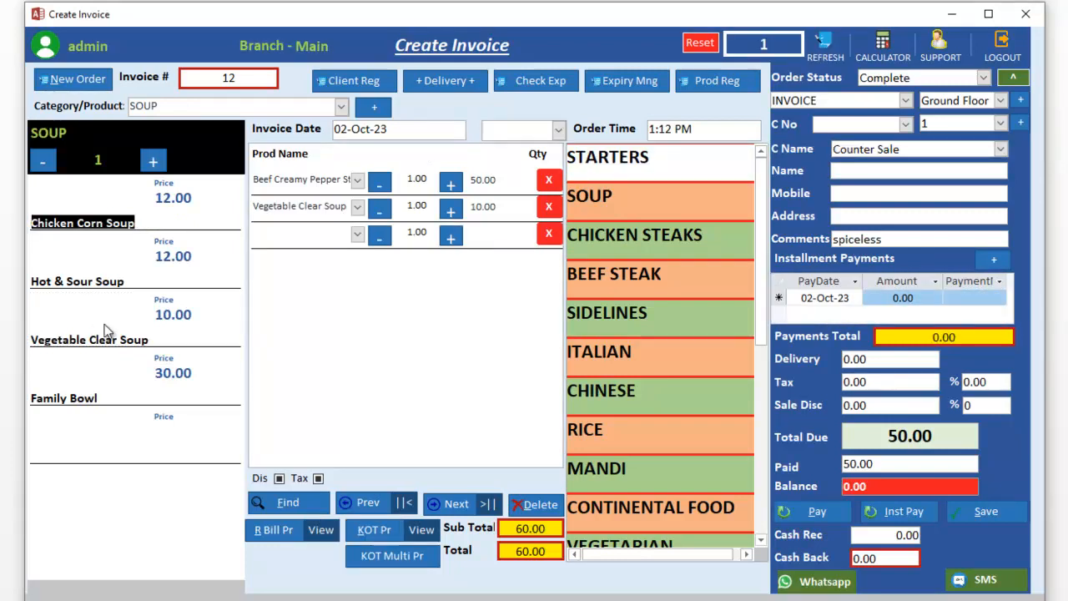
{"action": "left_click", "coordinate": [385, 534]}
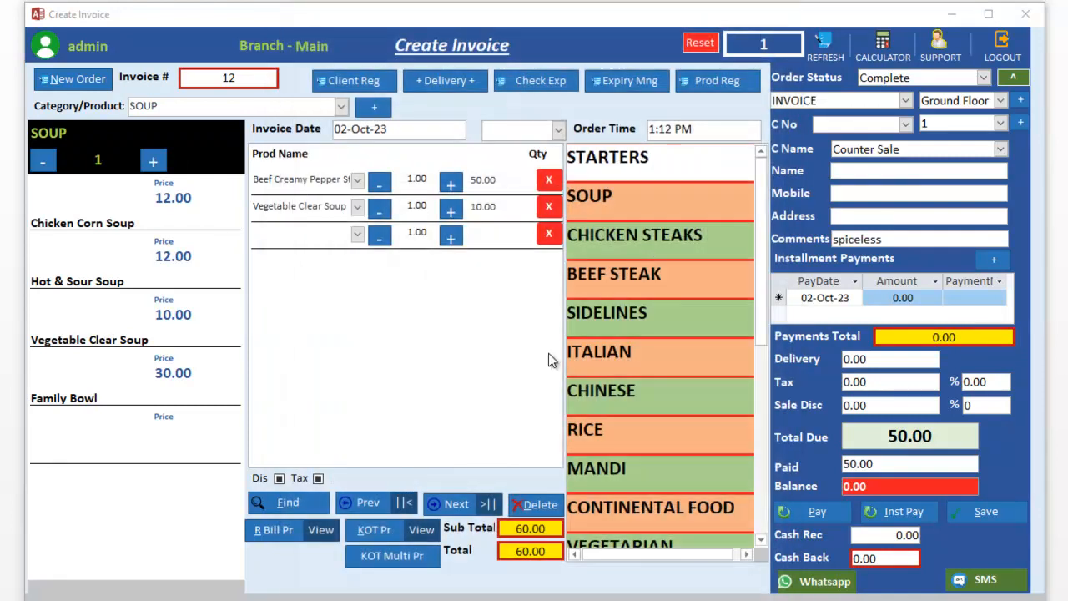
{"action": "left_click", "coordinate": [422, 529]}
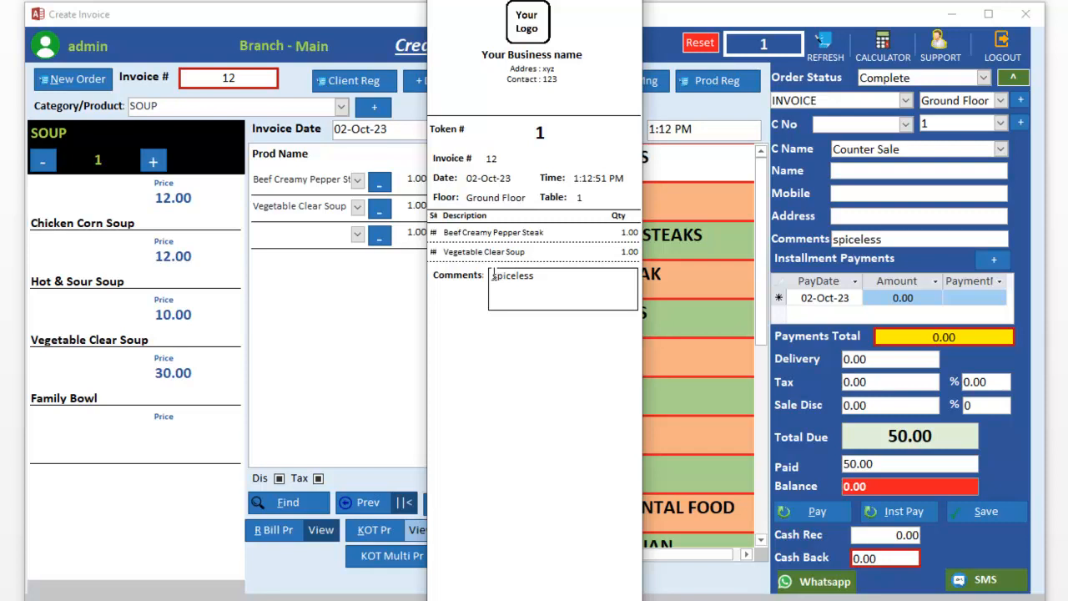
Step: Filter the kitchen ticket to the Vegetable Clear Soup row (Equals 5835) and show it in Print Preview
{"action": "right_click", "coordinate": [434, 251]}
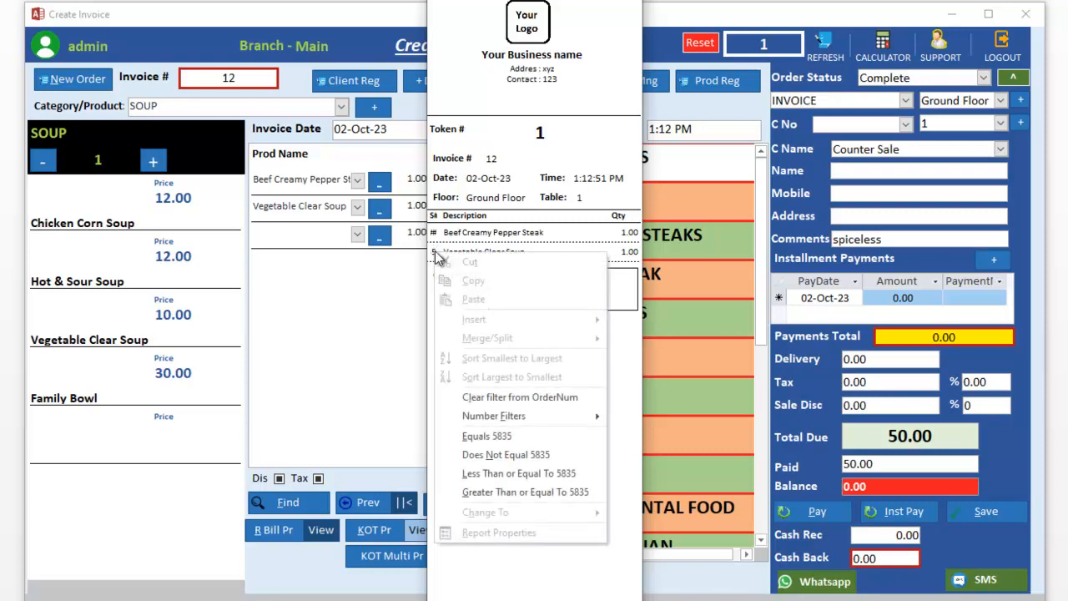
{"action": "left_click", "coordinate": [480, 442]}
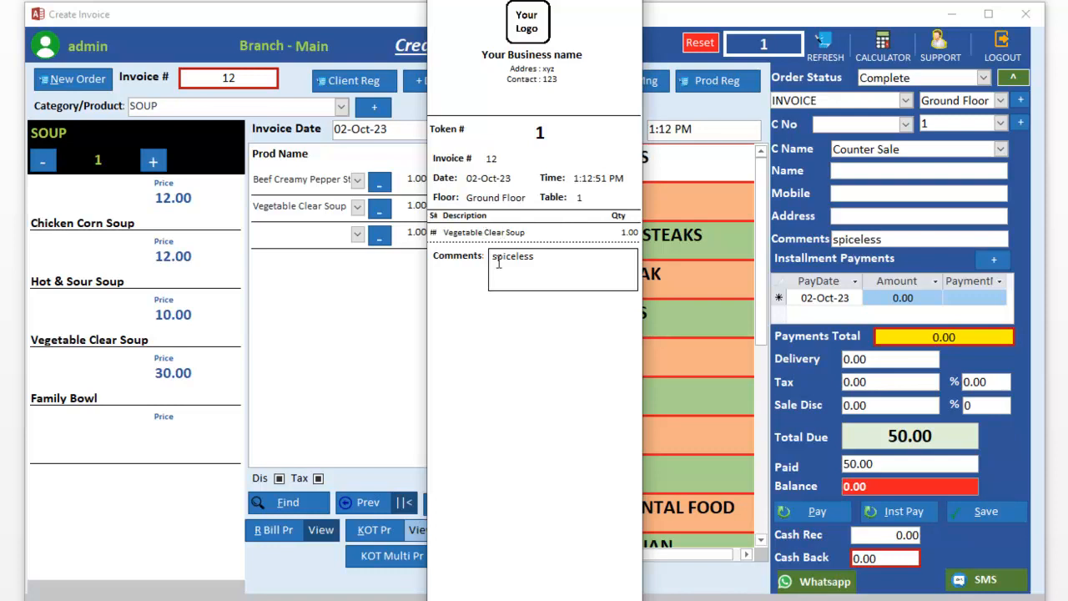
{"action": "right_click", "coordinate": [462, 338]}
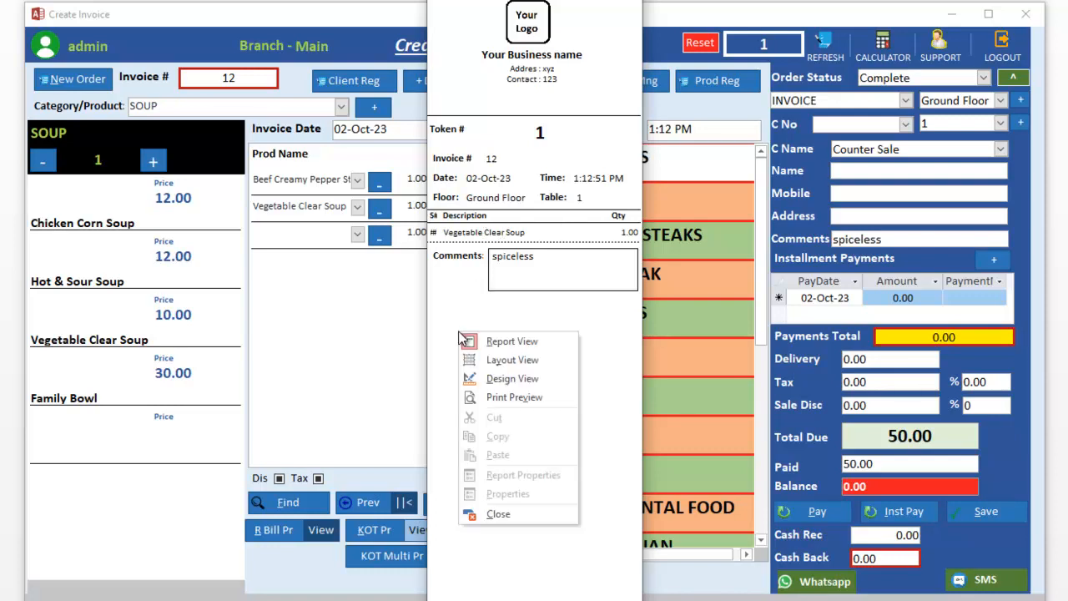
{"action": "left_click", "coordinate": [512, 397]}
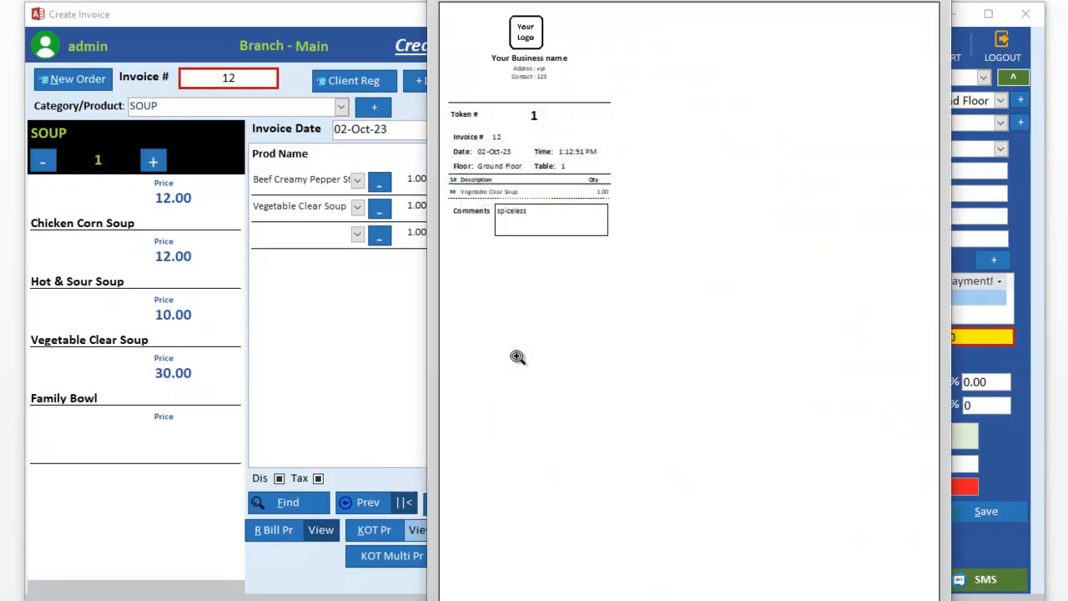
Step: Open the ticket's print settings, cancel printing, and close the print preview
{"action": "right_click", "coordinate": [512, 355]}
{"action": "left_click", "coordinate": [551, 514]}
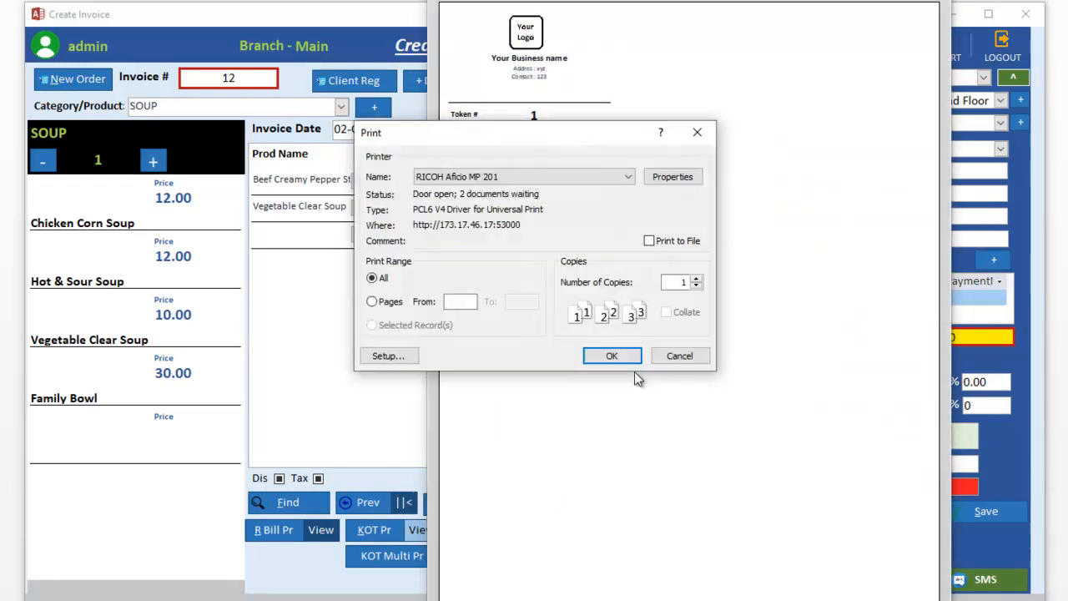
{"action": "left_click", "coordinate": [678, 356]}
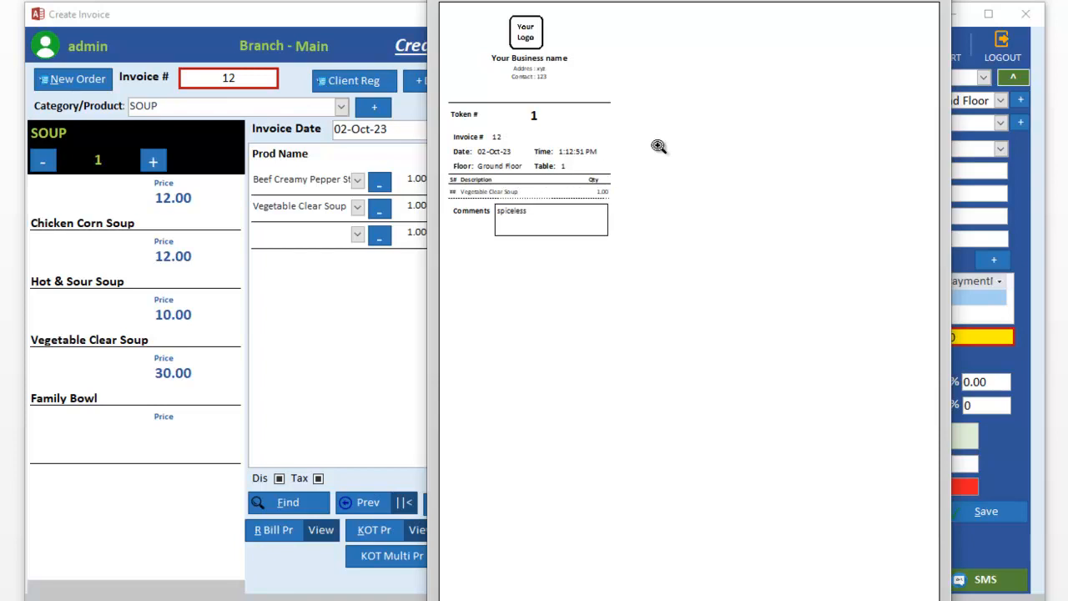
{"action": "left_click", "coordinate": [935, 2]}
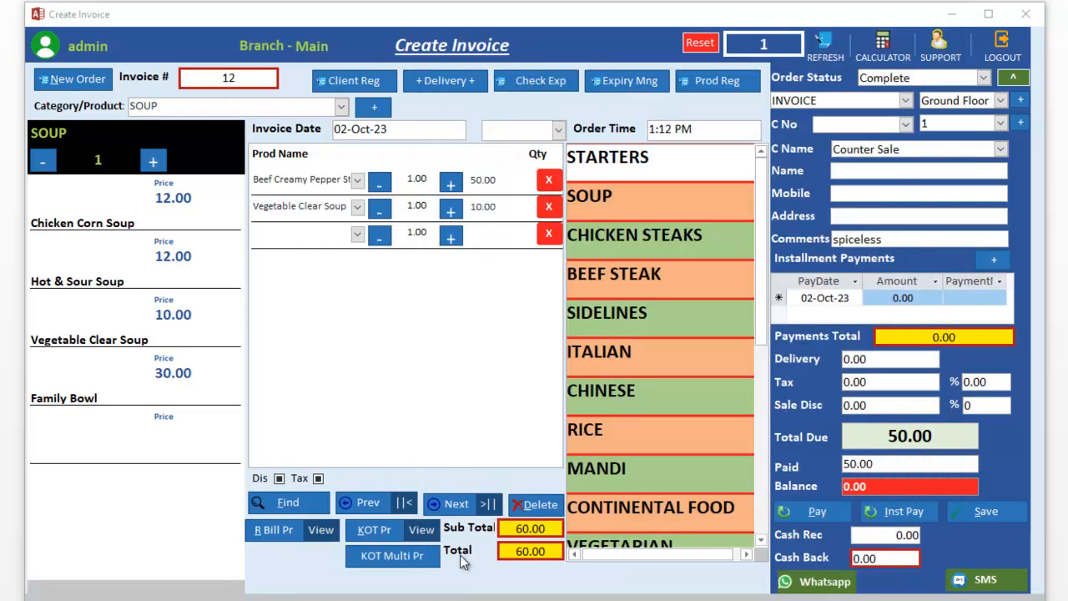
Step: Change invoice 12's order type from 2nd to Delivery
{"action": "left_click", "coordinate": [917, 170]}
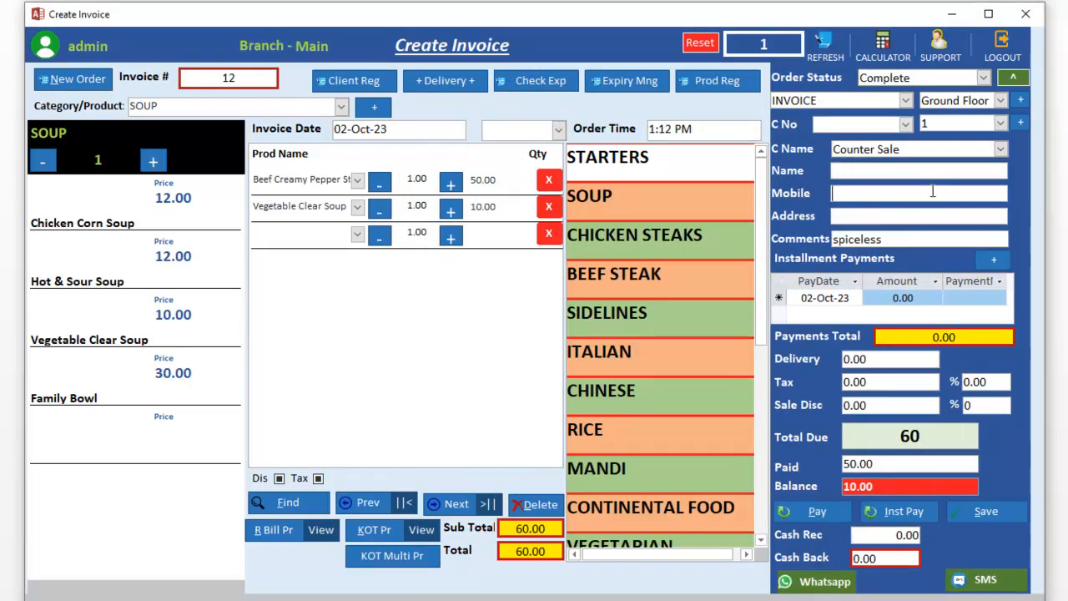
{"action": "left_click", "coordinate": [936, 217]}
{"action": "left_click", "coordinate": [1001, 100]}
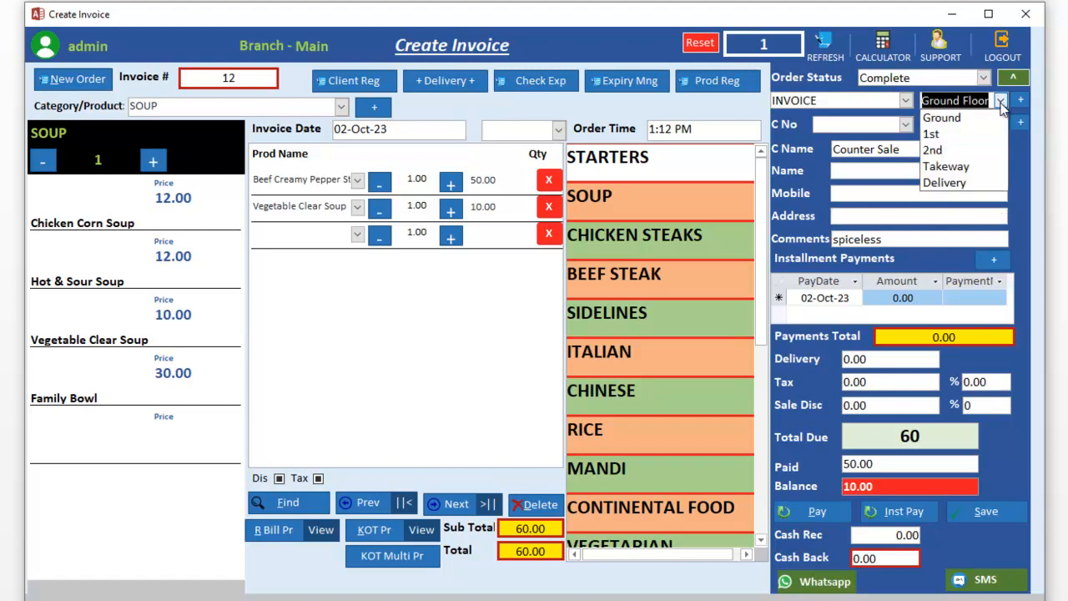
{"action": "left_click", "coordinate": [994, 150]}
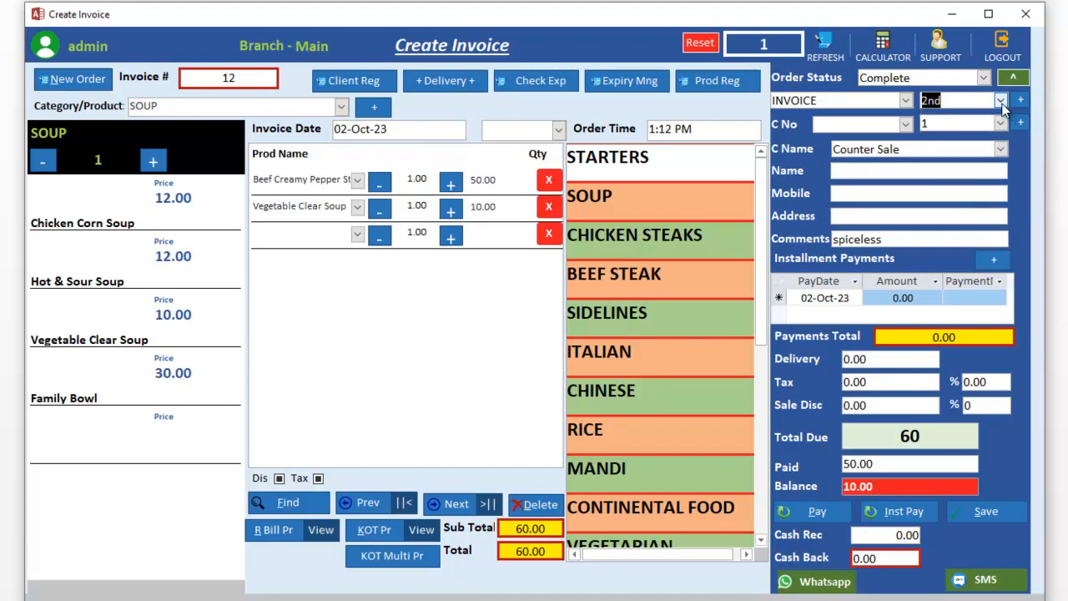
{"action": "left_click", "coordinate": [1001, 101]}
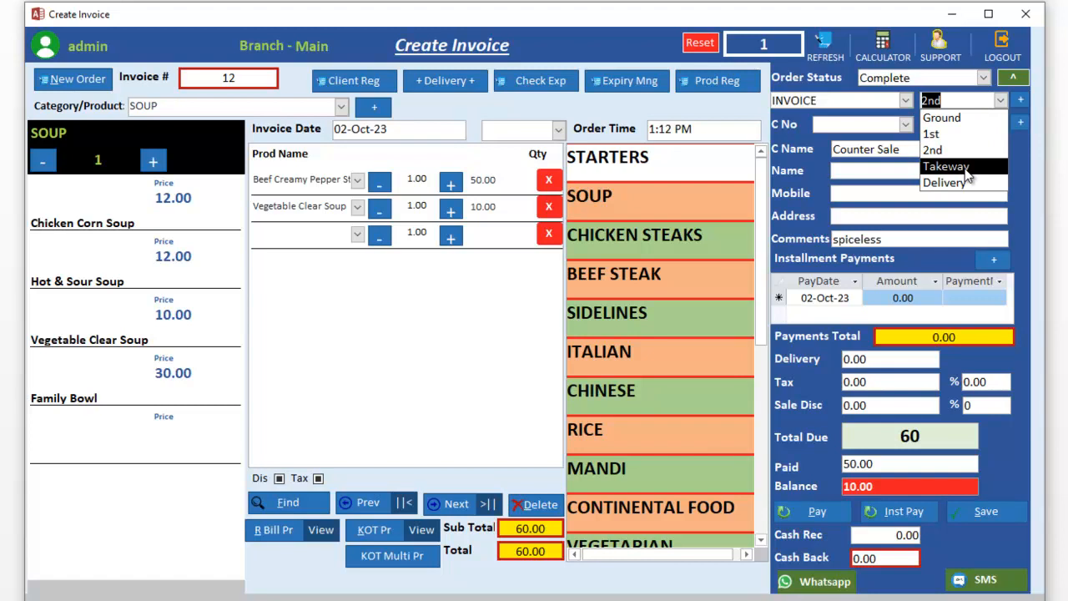
{"action": "left_click", "coordinate": [967, 169]}
{"action": "left_click", "coordinate": [1001, 101]}
{"action": "left_click", "coordinate": [997, 181]}
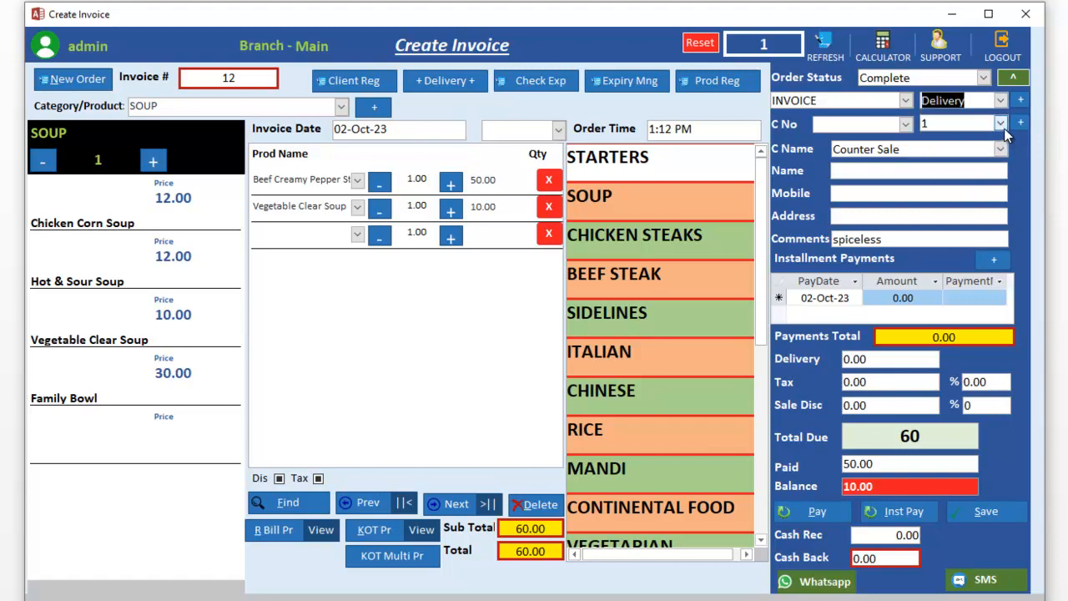
Step: Keep C No at 1 and confirm the order type stays Delivery
{"action": "left_click", "coordinate": [1001, 123]}
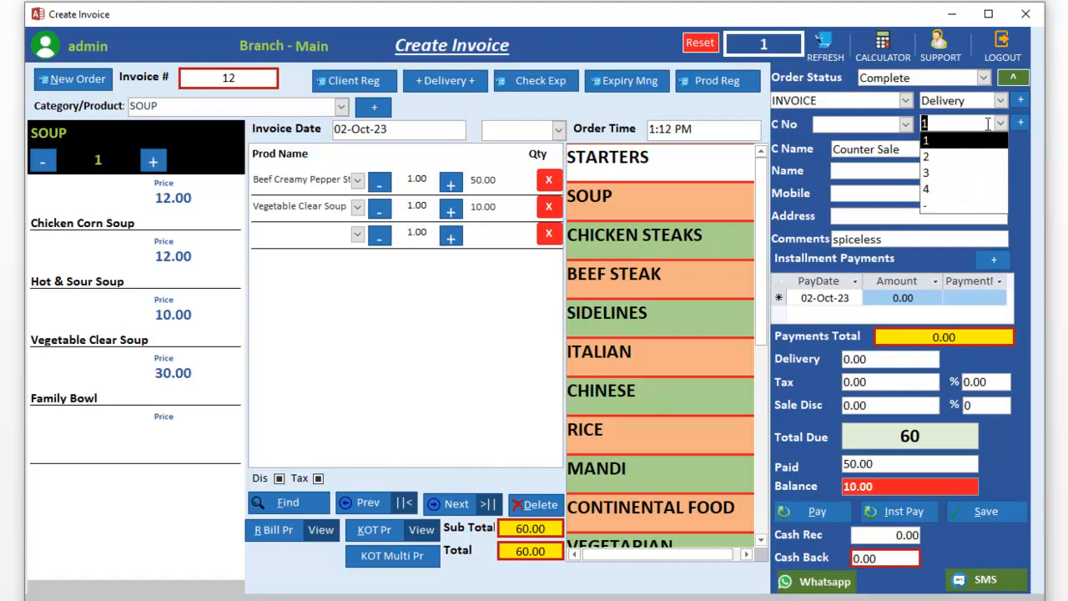
{"action": "left_click", "coordinate": [1008, 135]}
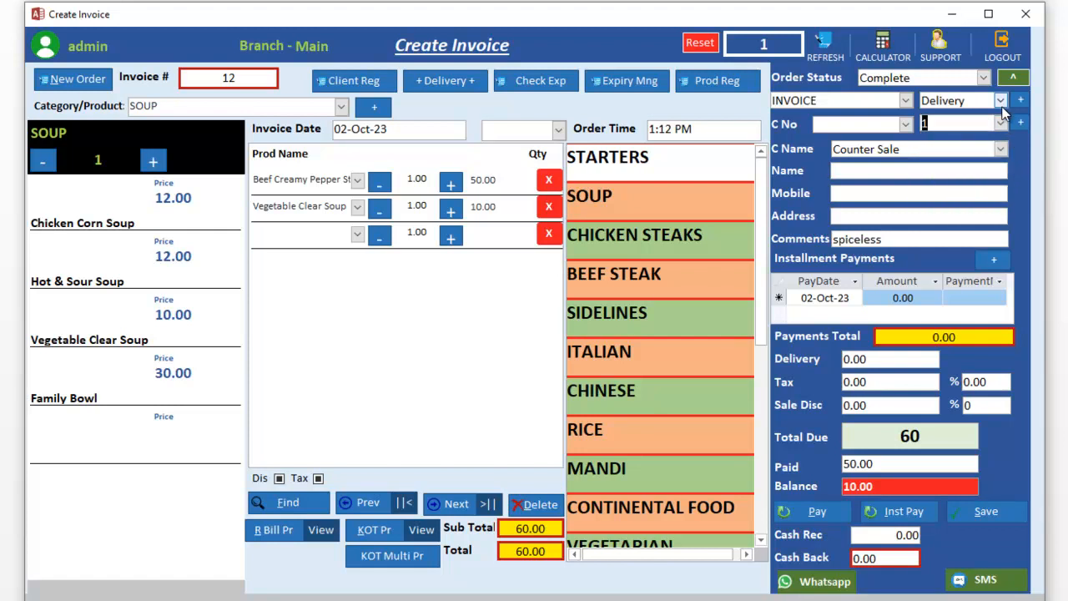
{"action": "left_click", "coordinate": [1001, 101]}
{"action": "left_click", "coordinate": [997, 181]}
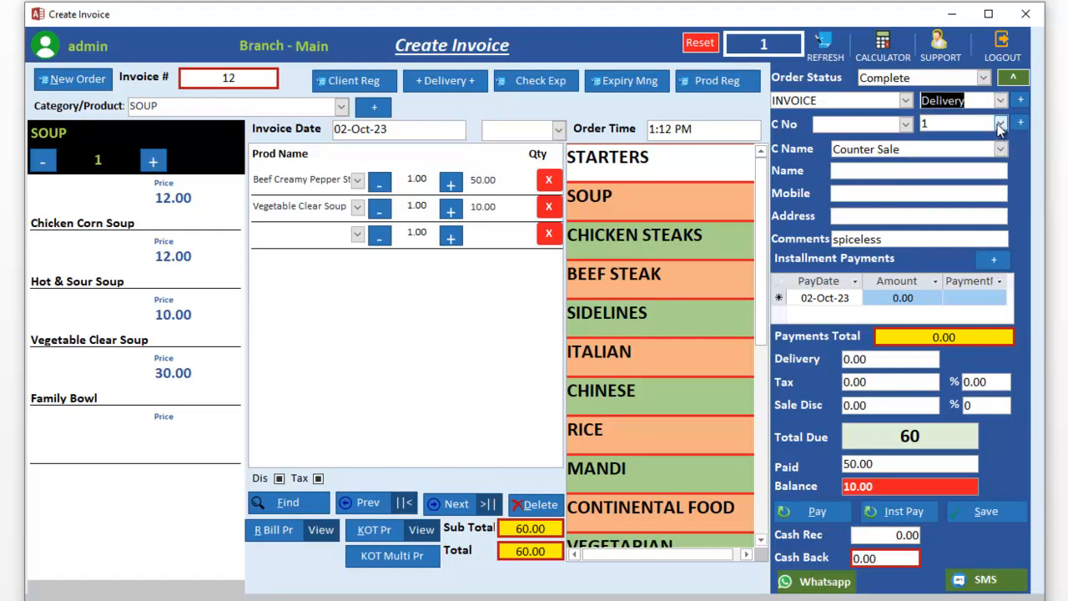
{"action": "left_click", "coordinate": [1001, 124]}
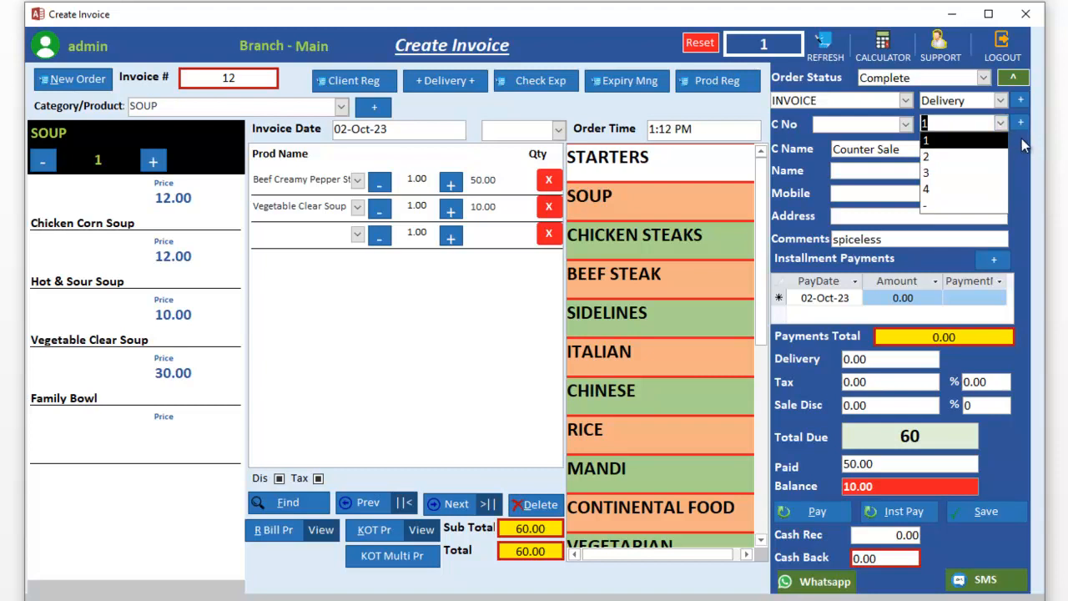
{"action": "left_click", "coordinate": [1020, 140]}
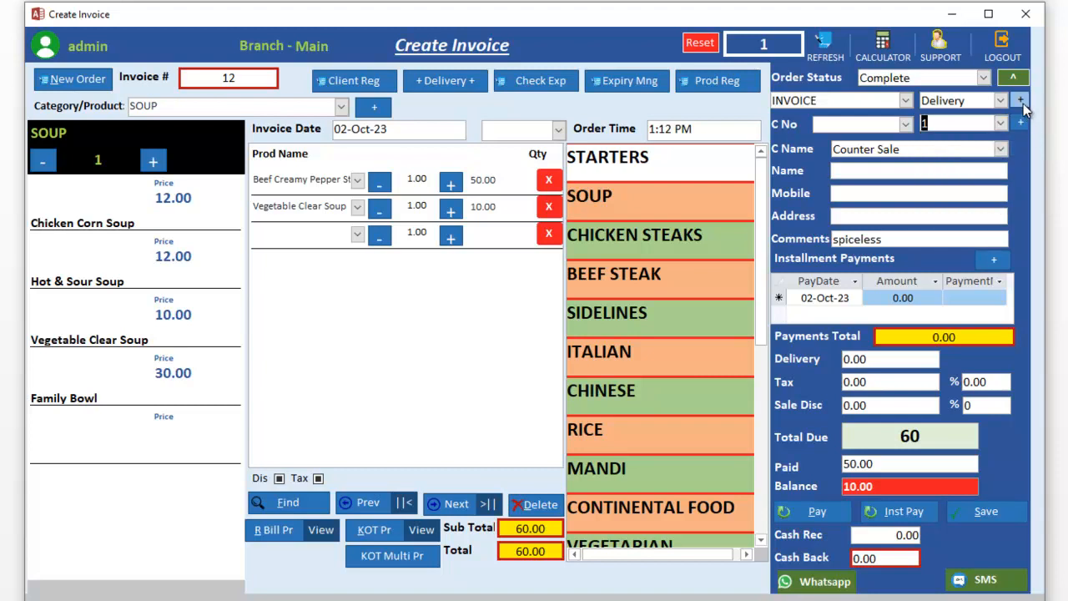
{"action": "left_click", "coordinate": [1021, 102]}
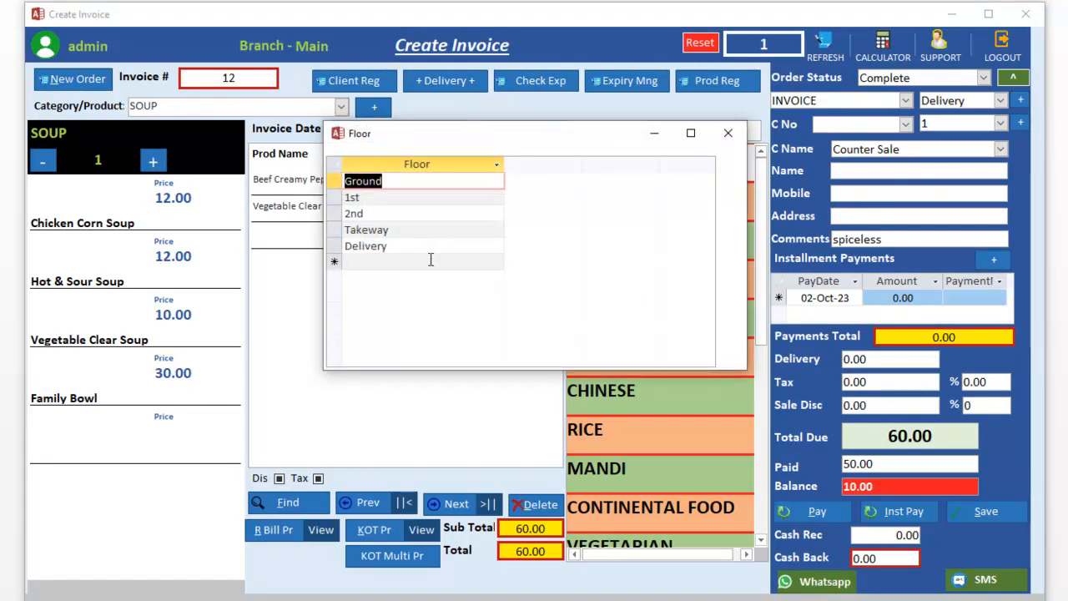
{"action": "left_click", "coordinate": [428, 261]}
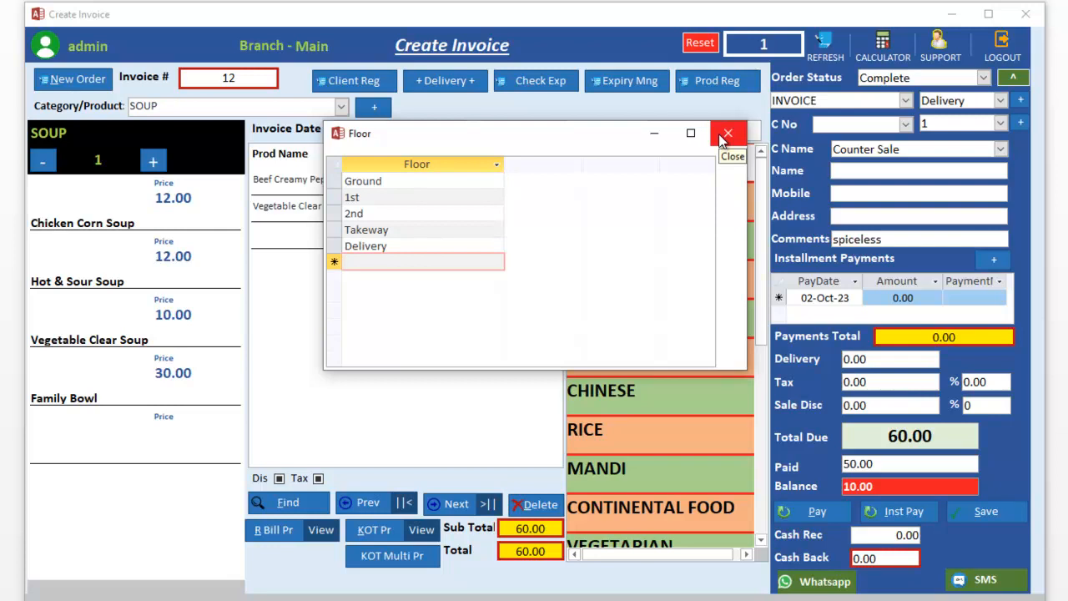
{"action": "left_click", "coordinate": [724, 136]}
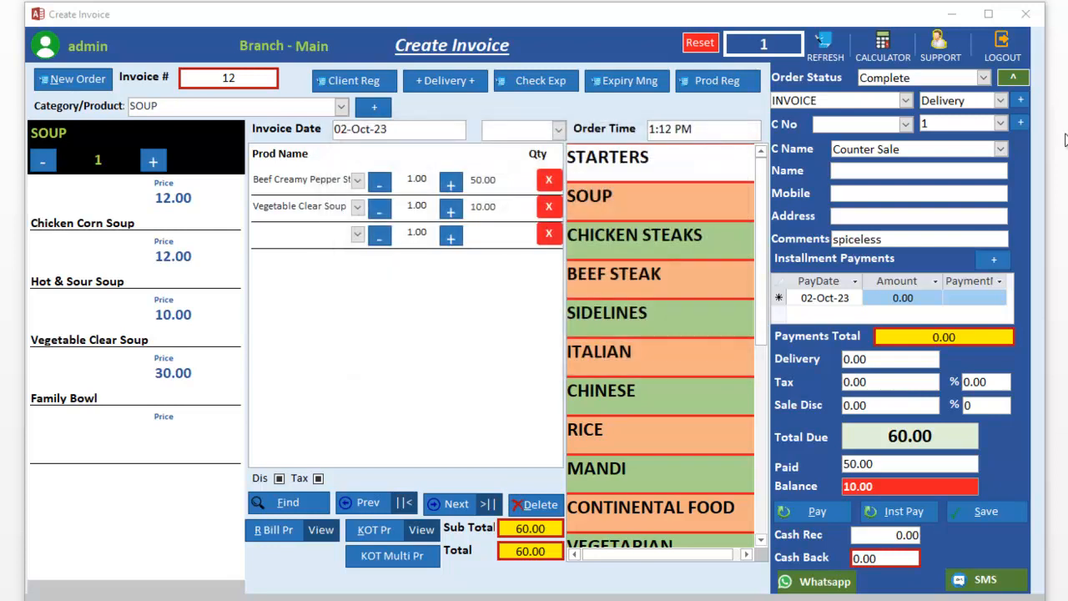
{"action": "left_click", "coordinate": [1010, 124]}
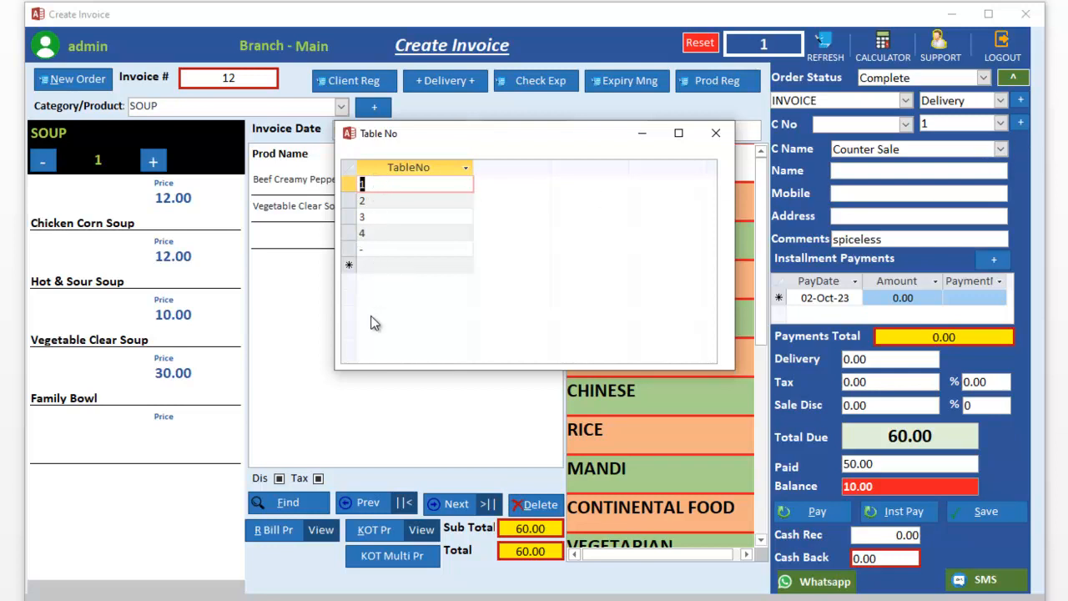
{"action": "left_click", "coordinate": [714, 134]}
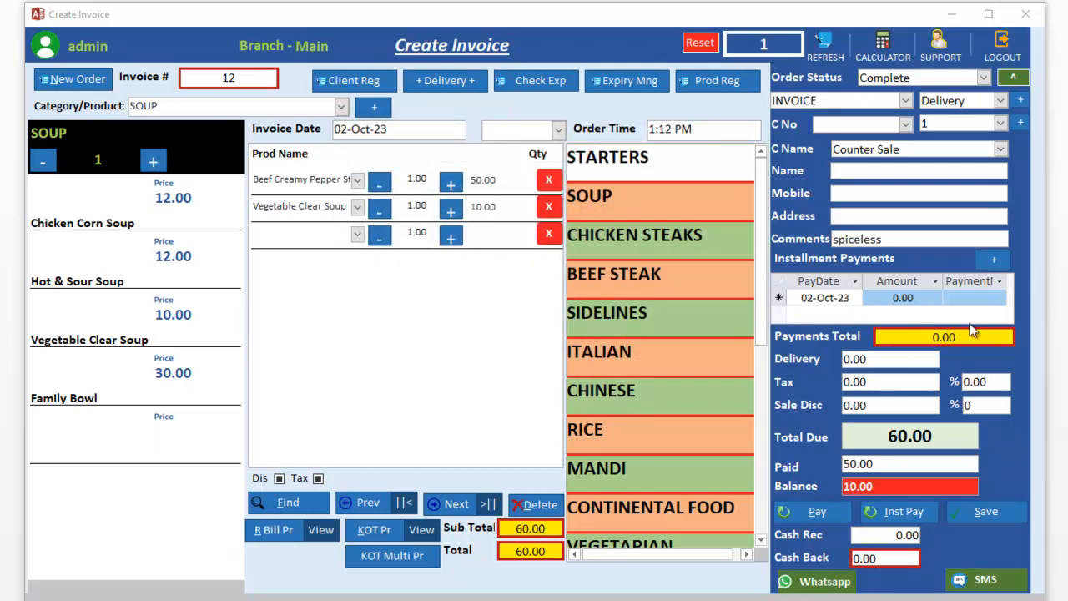
Step: Pay invoice 12's remaining balance in full and enter the customer's mobile number in Name
{"action": "left_click", "coordinate": [837, 516]}
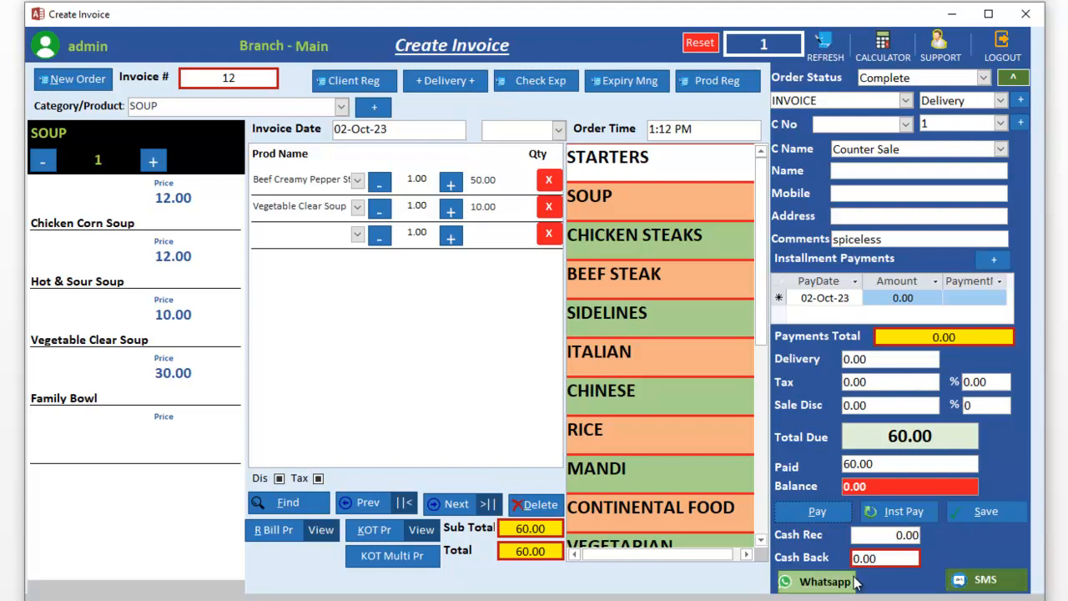
{"action": "left_click", "coordinate": [906, 174]}
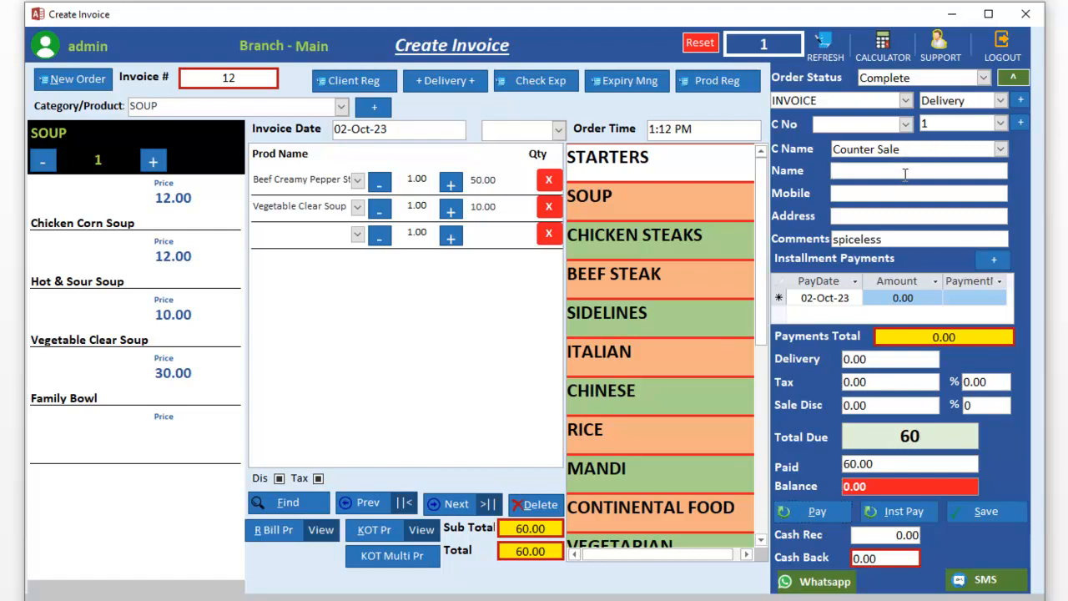
Step: Save invoice 12, then step to the next invoice and back to confirm it
{"action": "left_click", "coordinate": [1011, 517]}
{"action": "left_click", "coordinate": [833, 582]}
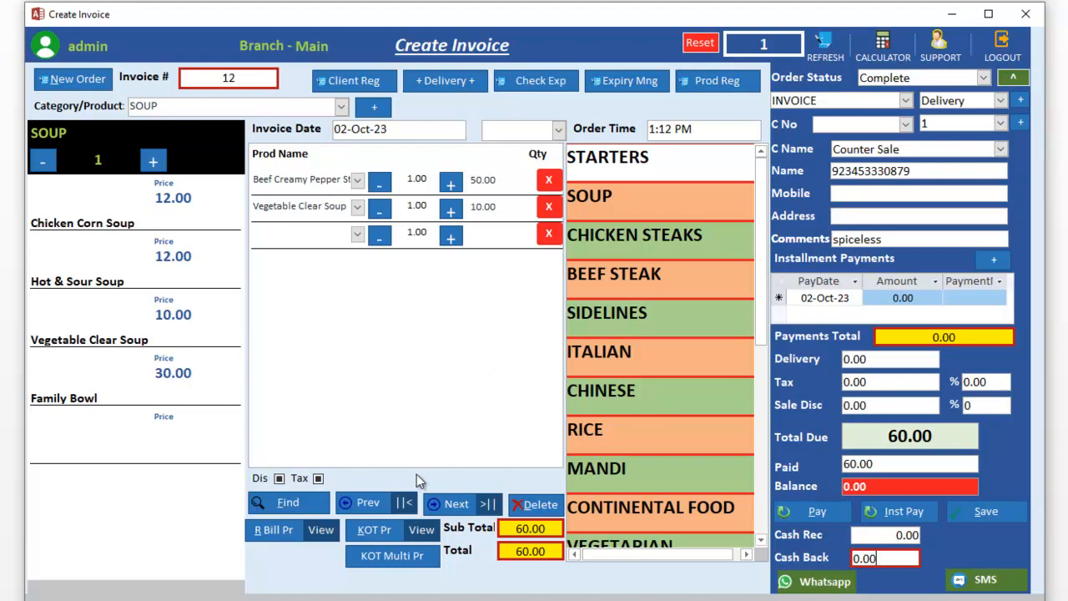
{"action": "left_click", "coordinate": [461, 504]}
{"action": "left_click", "coordinate": [385, 501]}
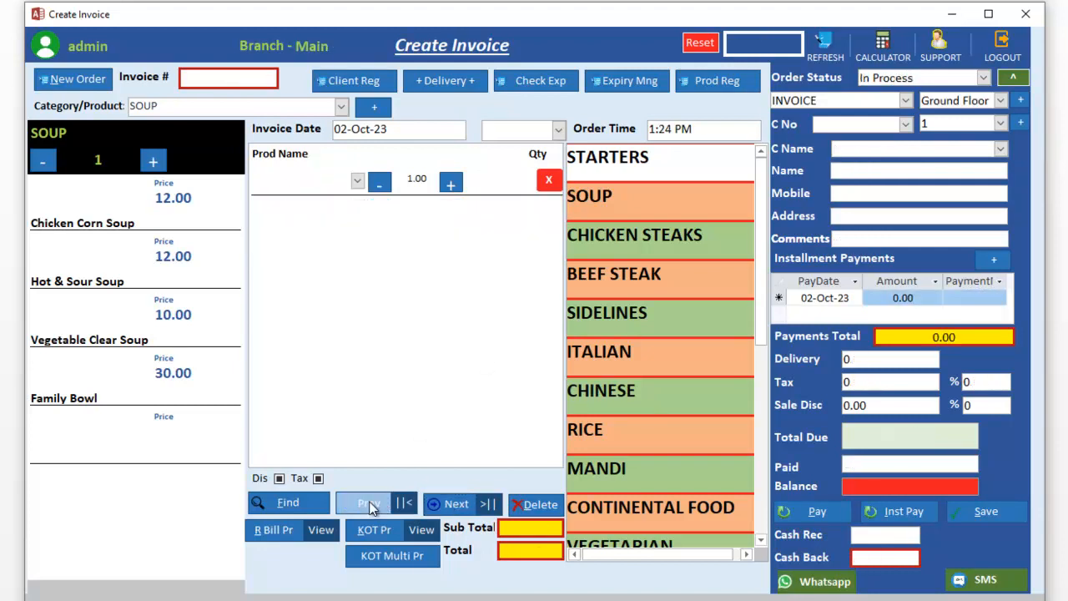
Step: Close the invoice form and Order Status window, then open Business Reports for 02-Oct-23, Main branch
{"action": "left_click", "coordinate": [1025, 17]}
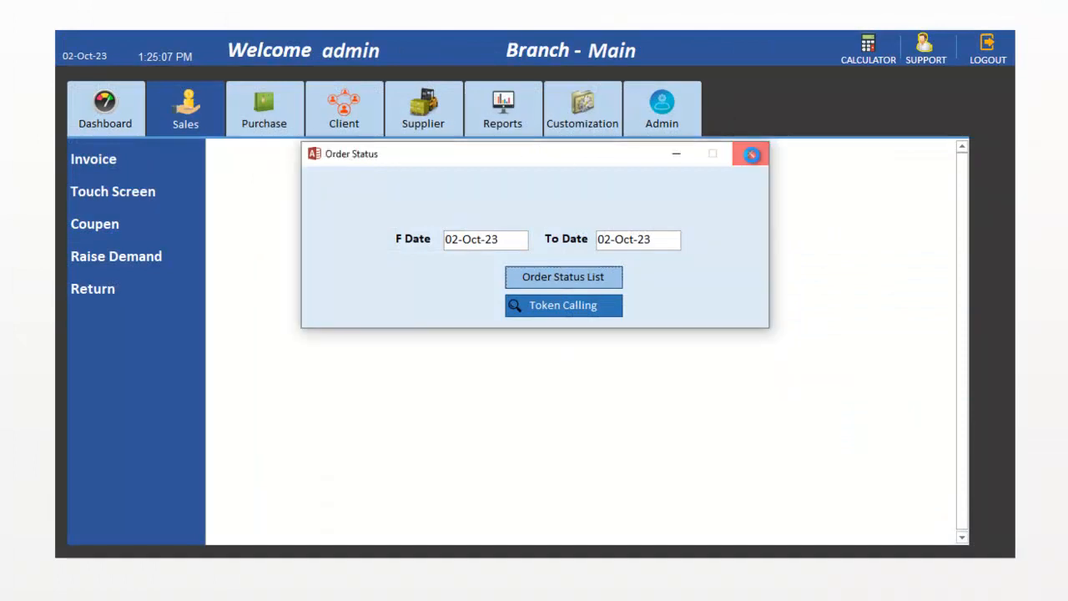
{"action": "left_click", "coordinate": [751, 154]}
{"action": "left_click", "coordinate": [107, 106]}
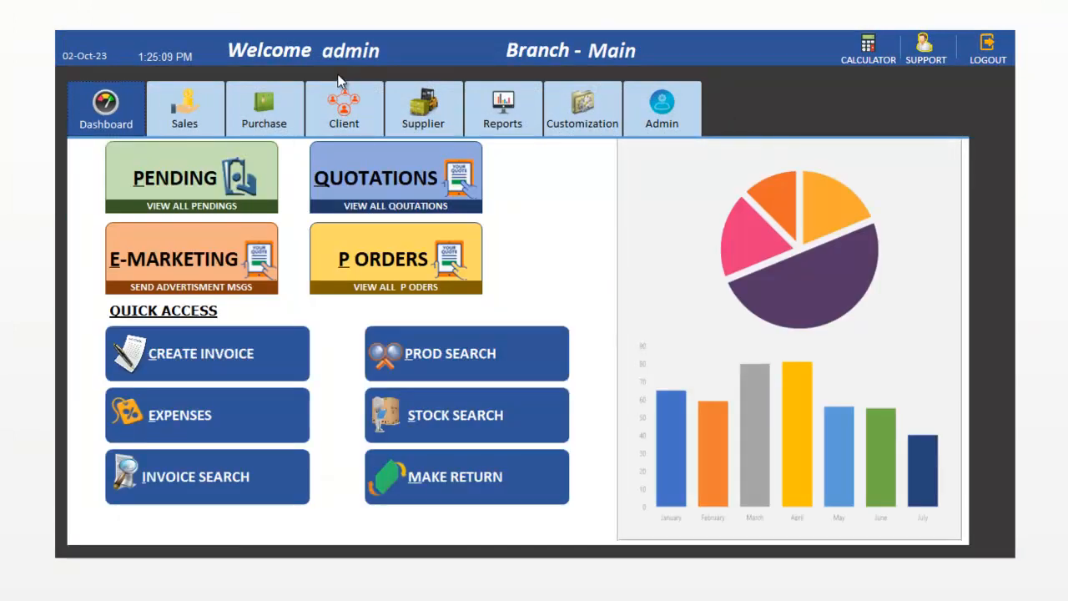
{"action": "left_click", "coordinate": [470, 87]}
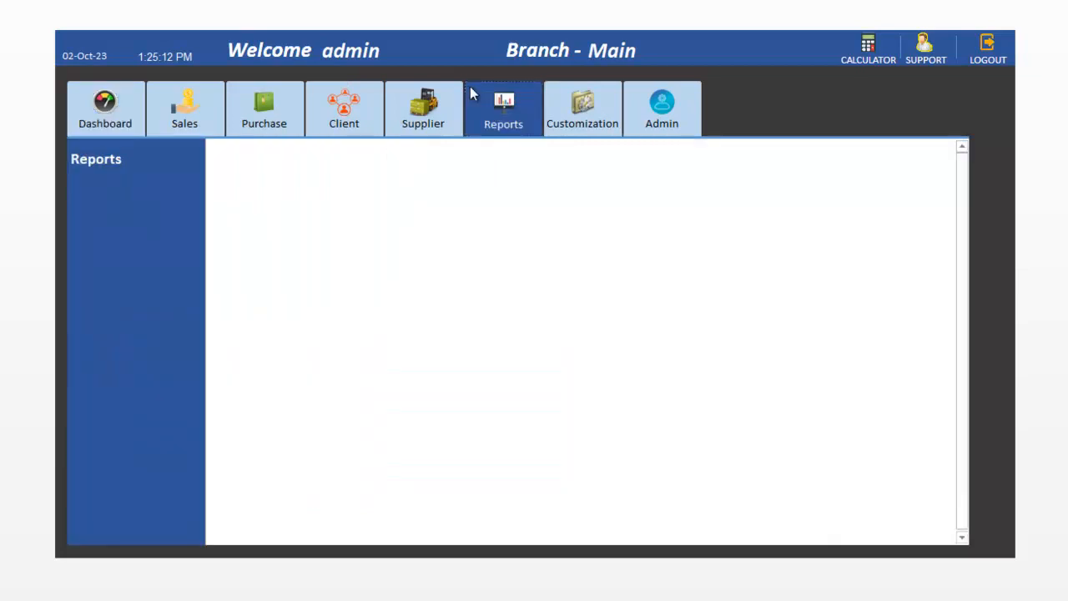
{"action": "left_click", "coordinate": [104, 169]}
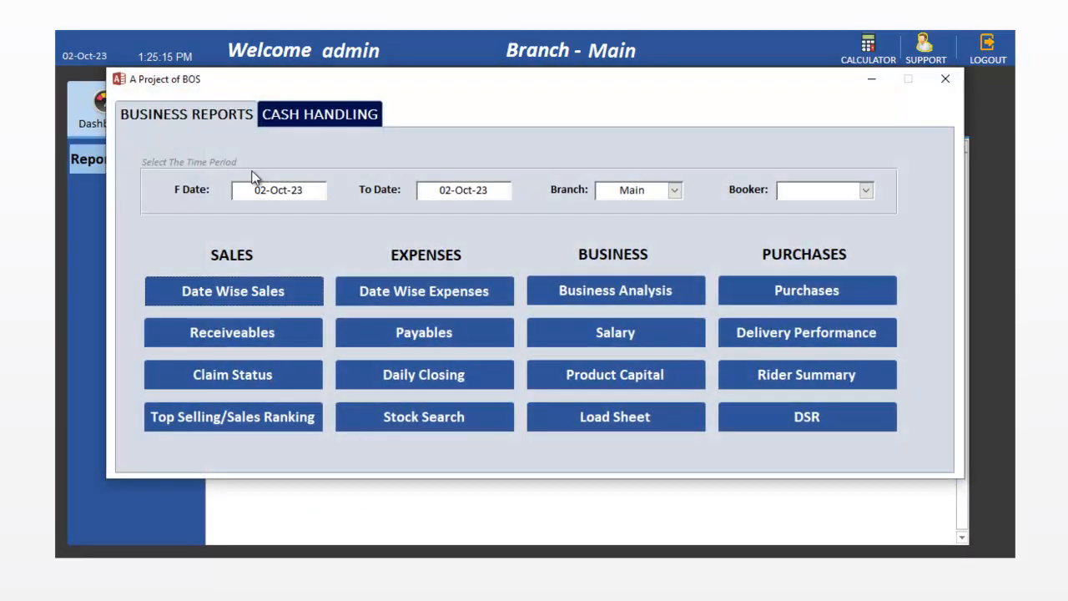
{"action": "left_click", "coordinate": [314, 190]}
{"action": "left_click", "coordinate": [282, 292]}
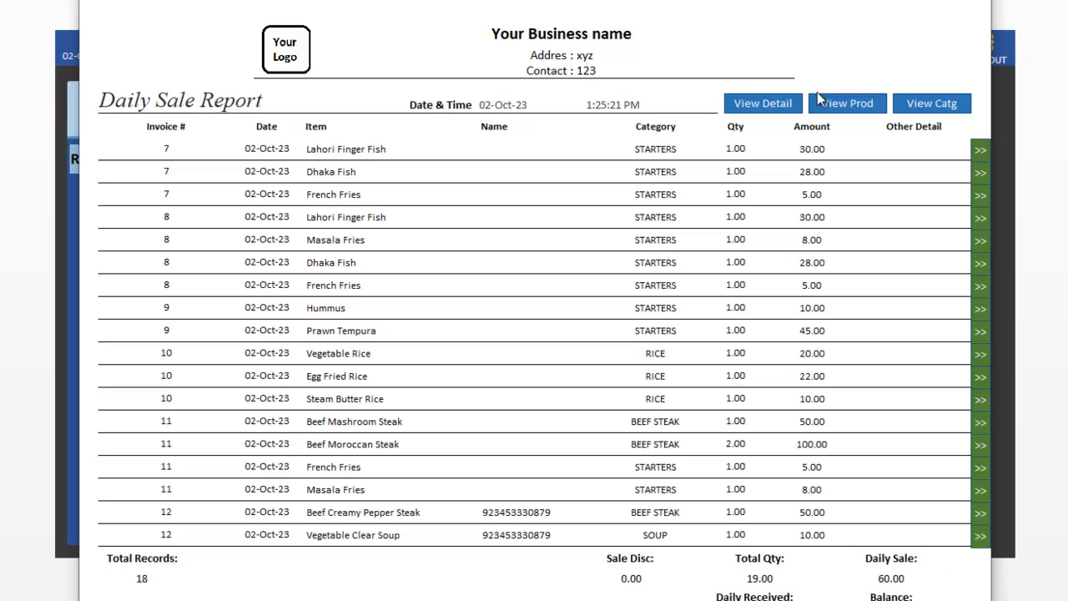
{"action": "left_click", "coordinate": [851, 103]}
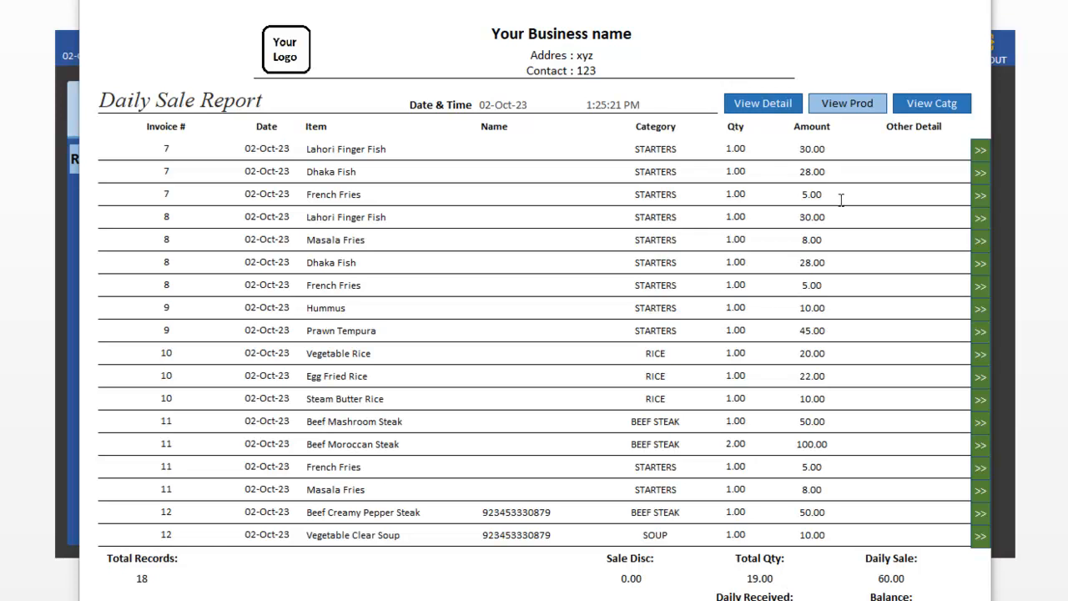
{"action": "left_click", "coordinate": [926, 105]}
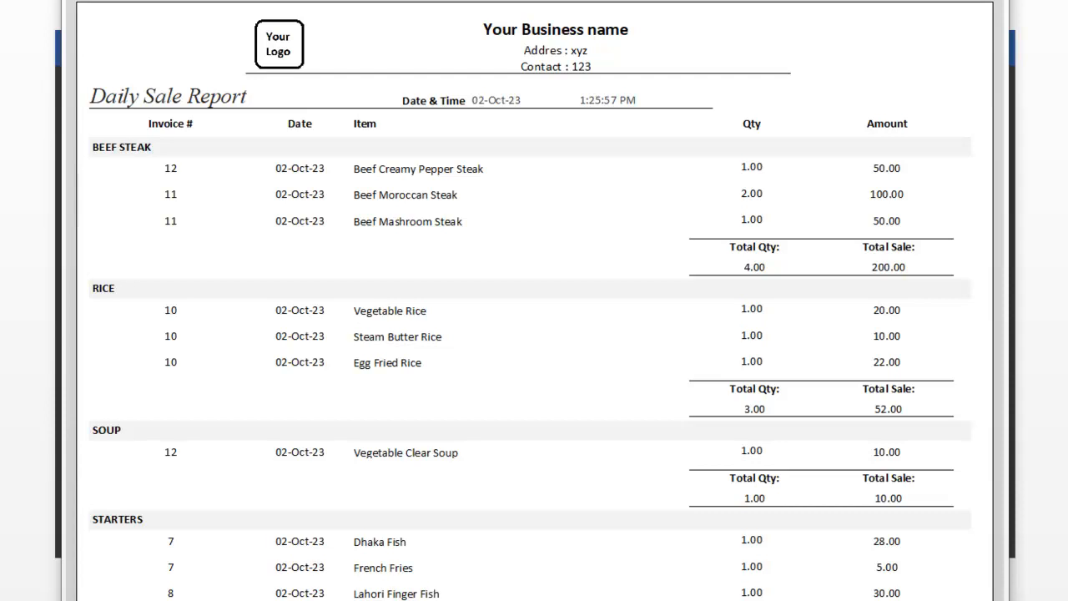
{"action": "left_click", "coordinate": [991, 1]}
{"action": "left_click", "coordinate": [983, 1]}
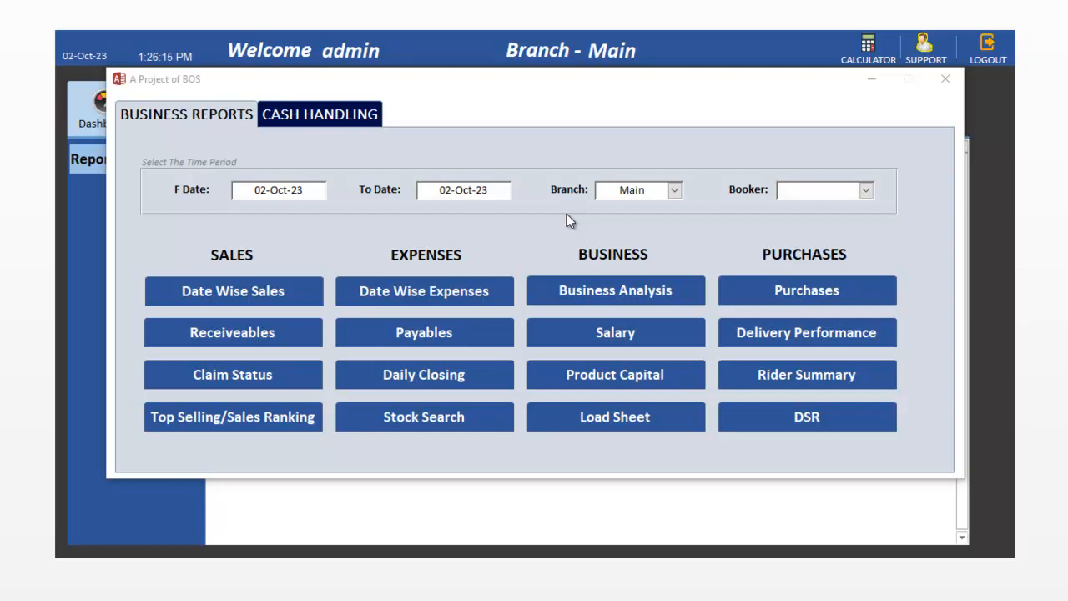
Step: Preview and zoom the Daily Closing report without printing, then close it and Business Reports
{"action": "left_click", "coordinate": [413, 369]}
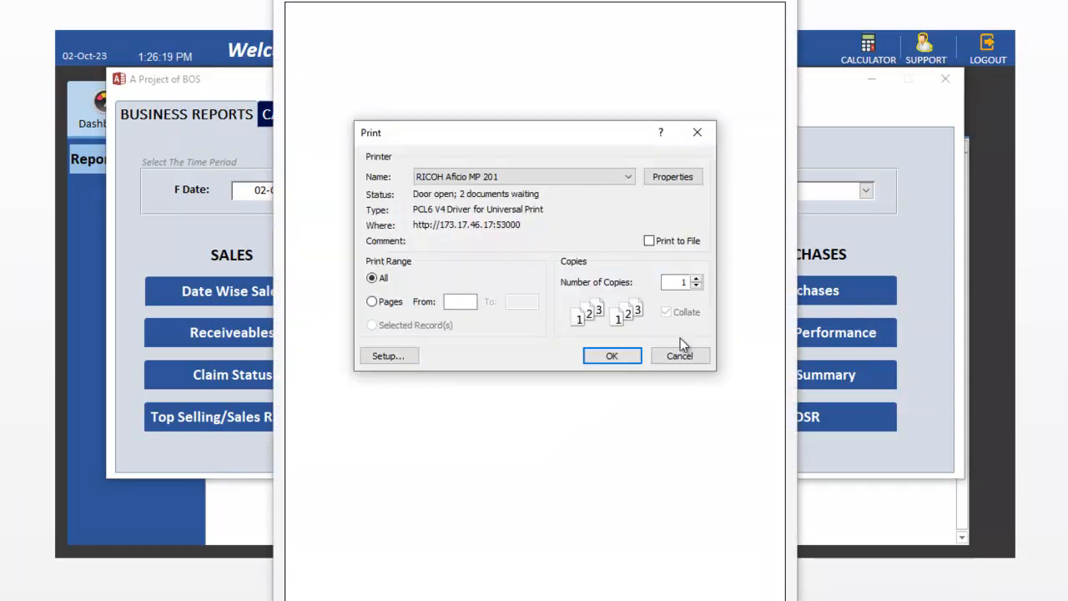
{"action": "left_click", "coordinate": [677, 354]}
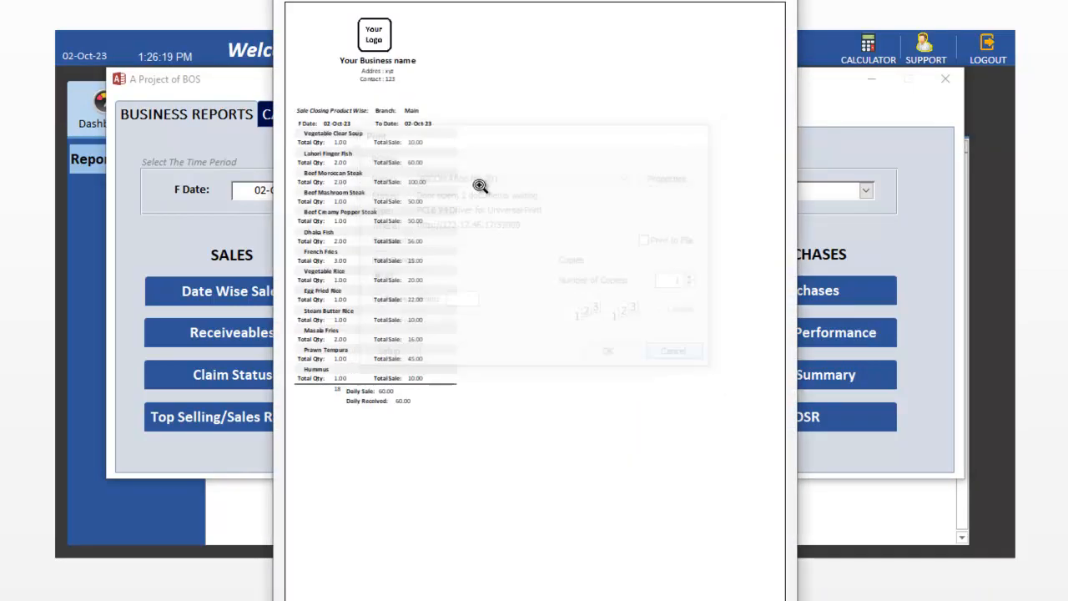
{"action": "left_click", "coordinate": [334, 72]}
{"action": "left_click", "coordinate": [342, 52]}
{"action": "left_click", "coordinate": [290, 78]}
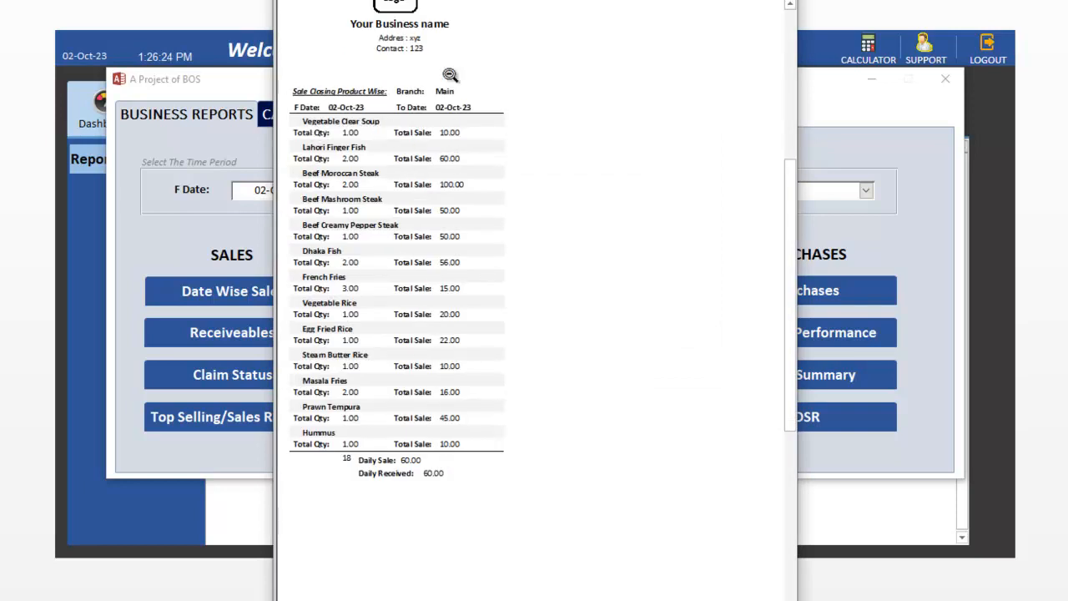
{"action": "left_click", "coordinate": [779, 1]}
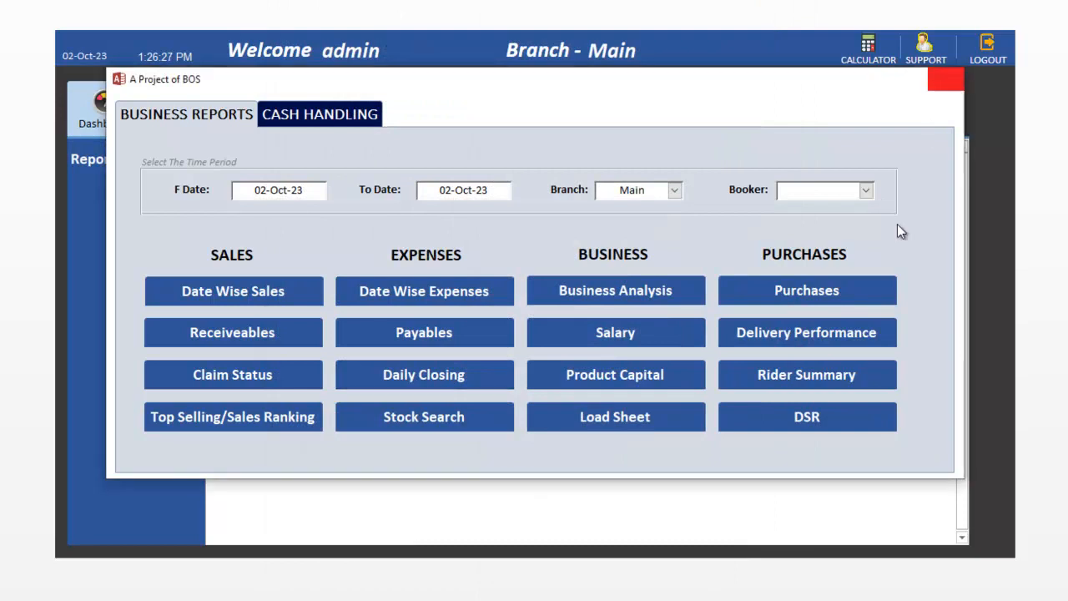
{"action": "left_click", "coordinate": [945, 79]}
{"action": "left_click", "coordinate": [107, 105]}
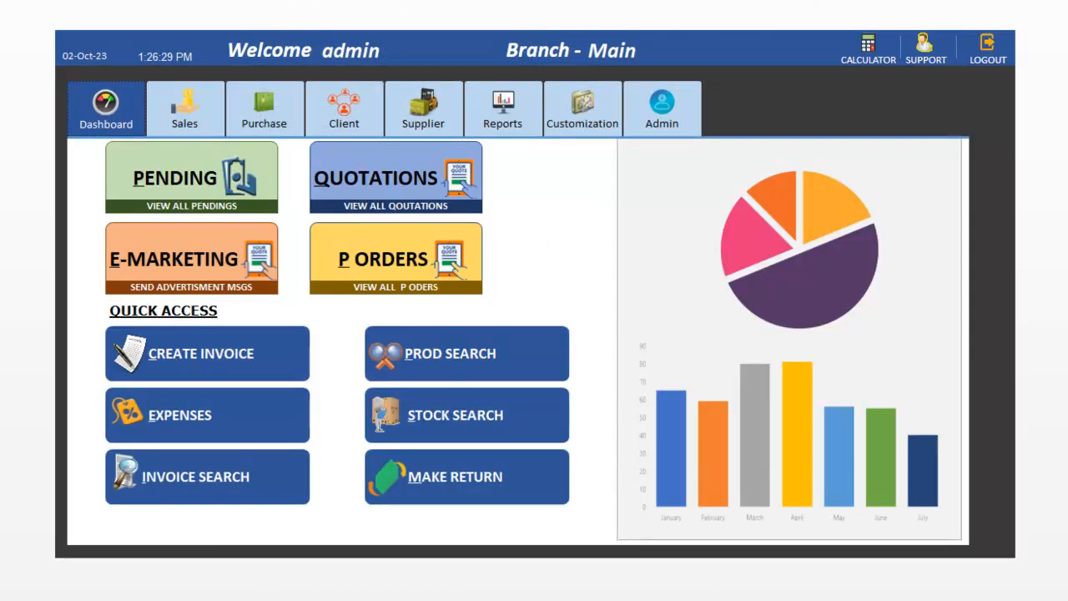